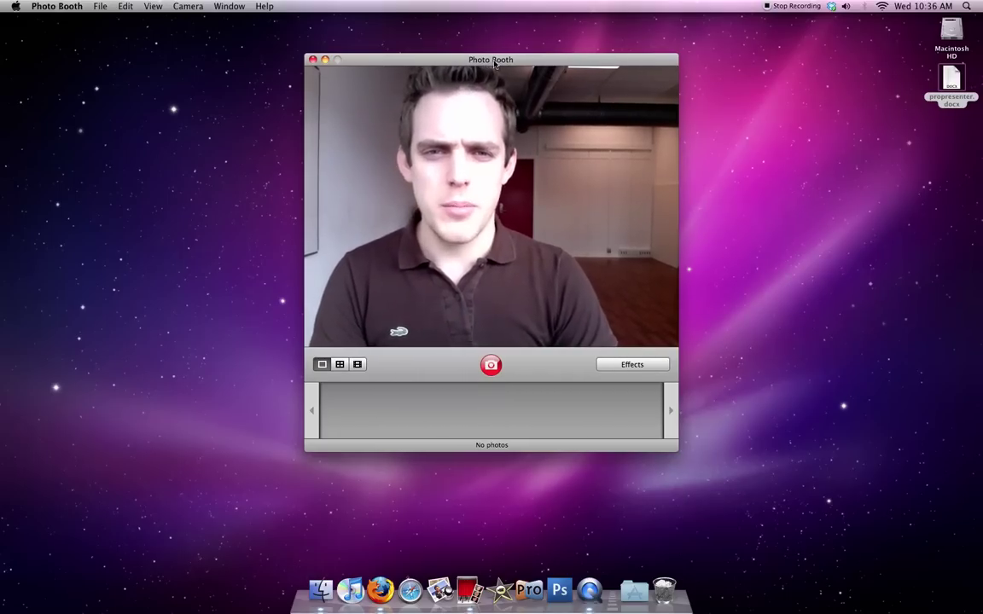
- Move the Photo Booth window towards the upper left of the desktop and switch to ProPresenter
{"action": "left_click_drag", "start_coordinate": [464, 60], "coordinate": [403, 32]}
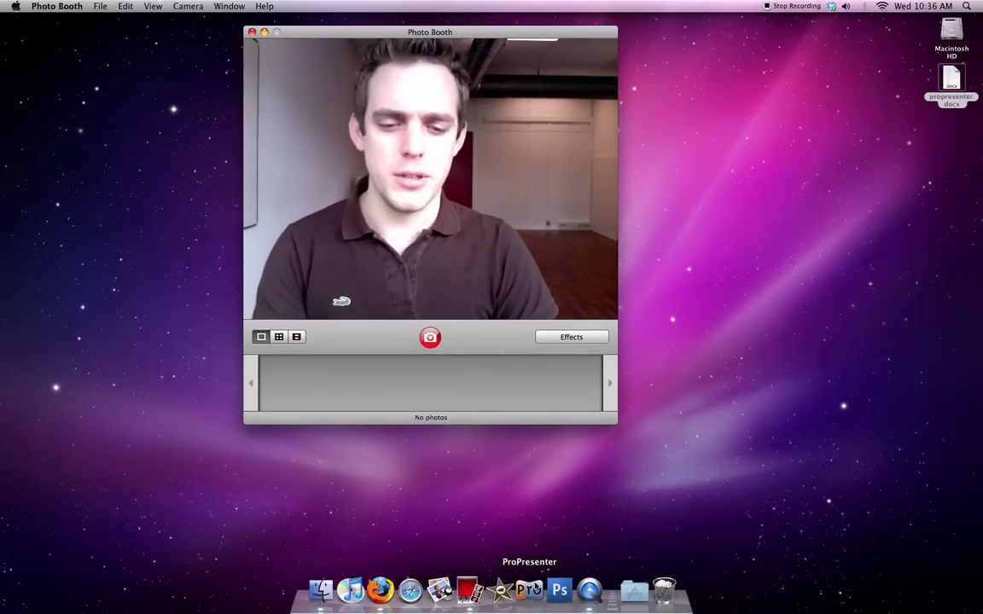
{"action": "left_click", "coordinate": [535, 590]}
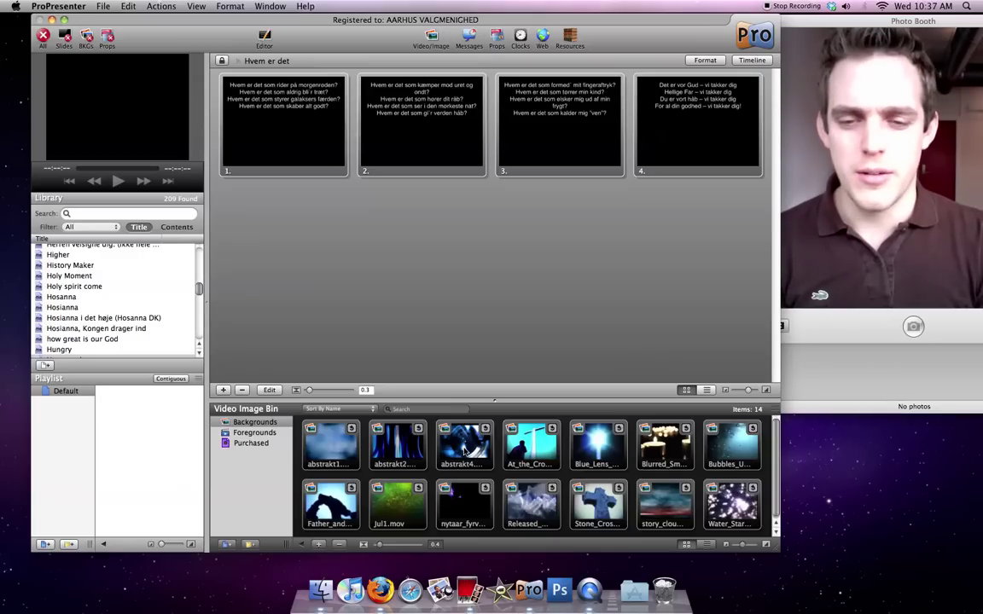
- Play the abstrakt2 and abstrakt1 background videos in turn, ending with Jul1.mov as the live background
{"action": "left_click", "coordinate": [397, 449]}
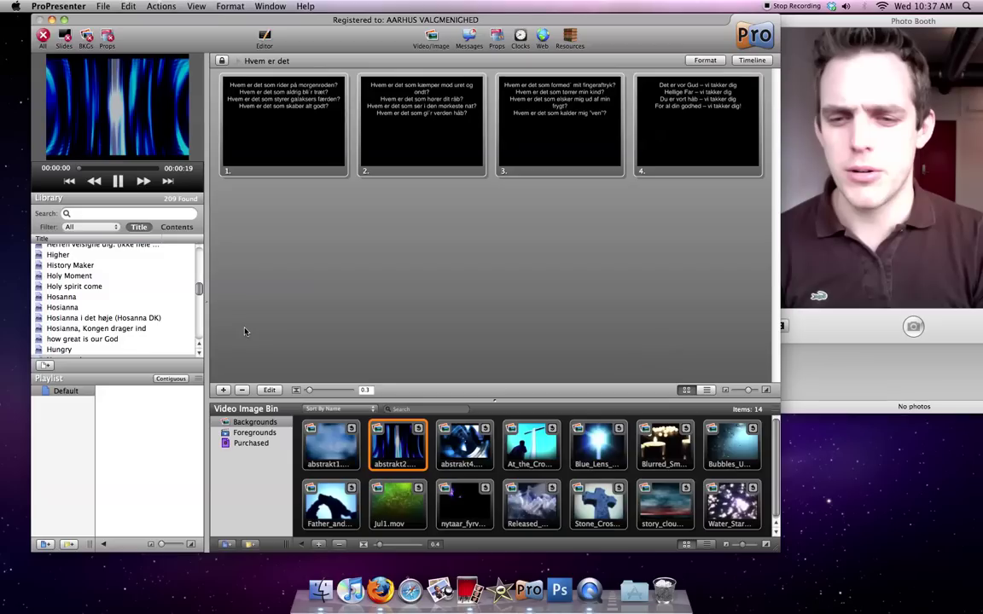
{"action": "left_click", "coordinate": [330, 446]}
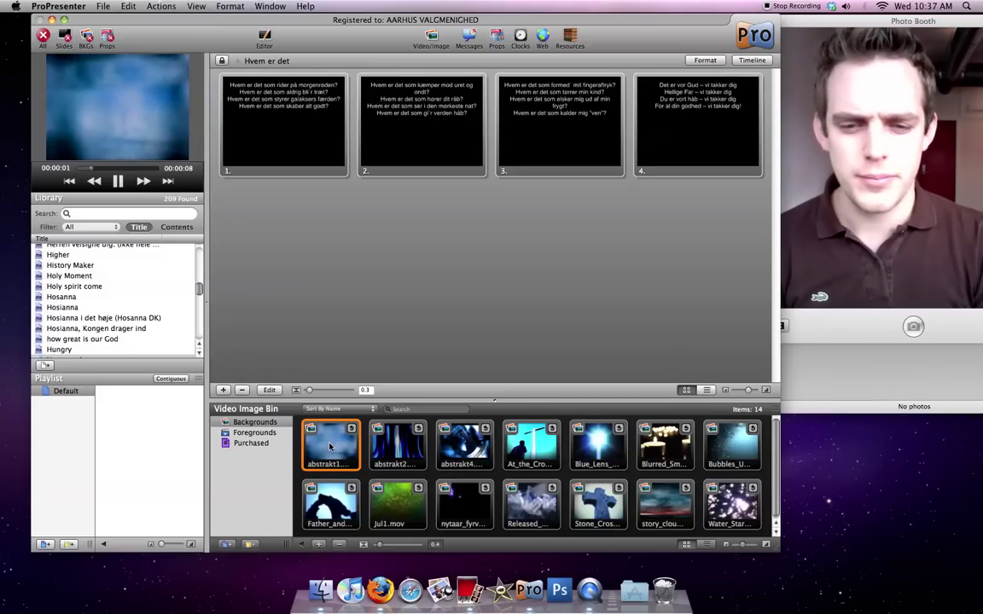
{"action": "left_click", "coordinate": [398, 505]}
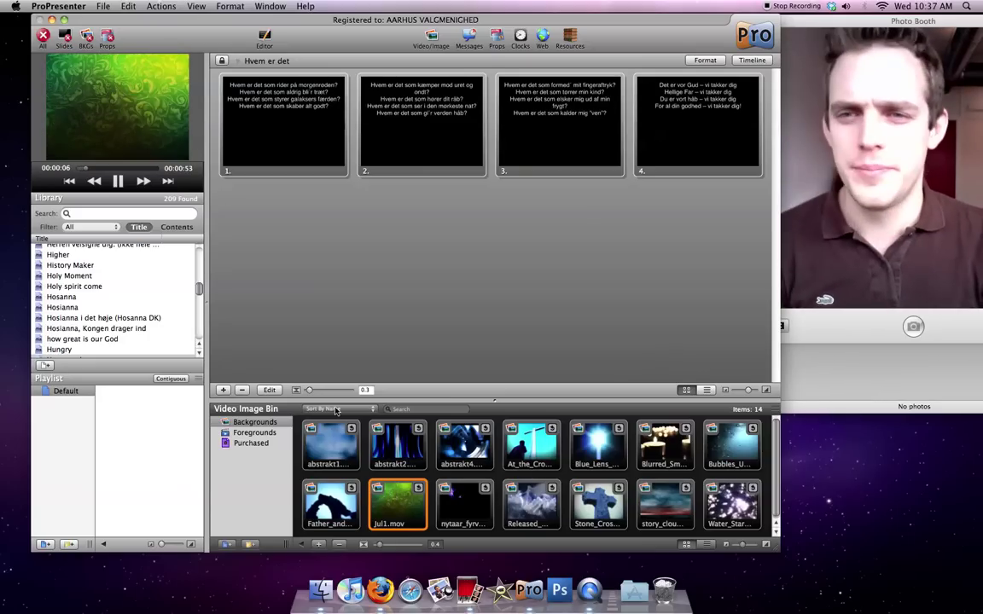
- Show slide 2 of Hvem er det over the background and set the slide transition duration to 0.4
{"action": "left_click", "coordinate": [409, 134]}
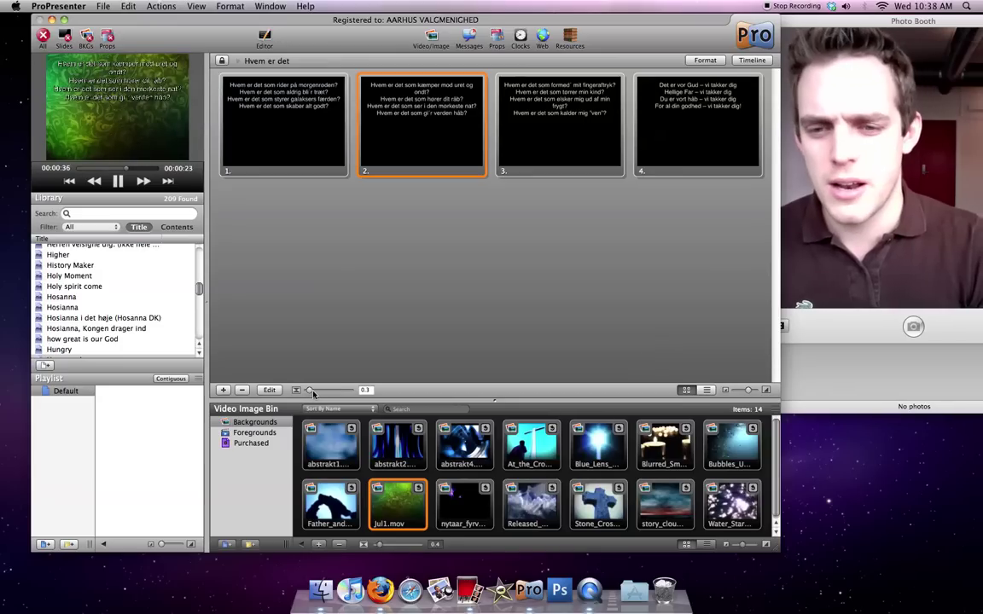
{"action": "left_click_drag", "start_coordinate": [311, 390], "coordinate": [328, 393]}
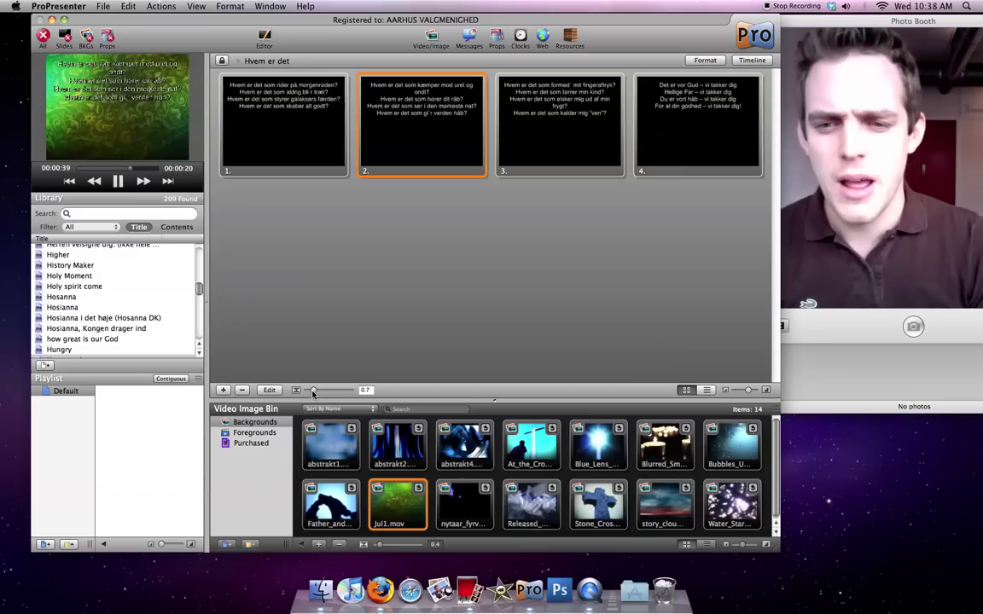
{"action": "left_click_drag", "start_coordinate": [311, 392], "coordinate": [311, 392]}
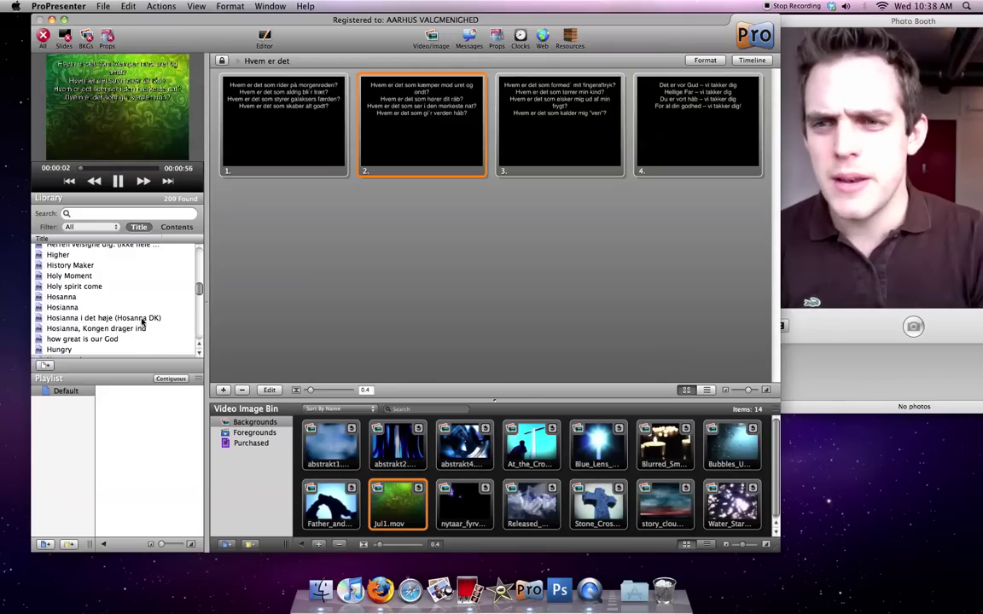
- Browse the song titles in the library back towards the beginning of the alphabet
{"action": "scroll", "coordinate": [145, 316], "scroll_direction": "up", "scroll_amount": 1}
{"action": "scroll", "coordinate": [142, 307], "scroll_direction": "up", "scroll_amount": 15}
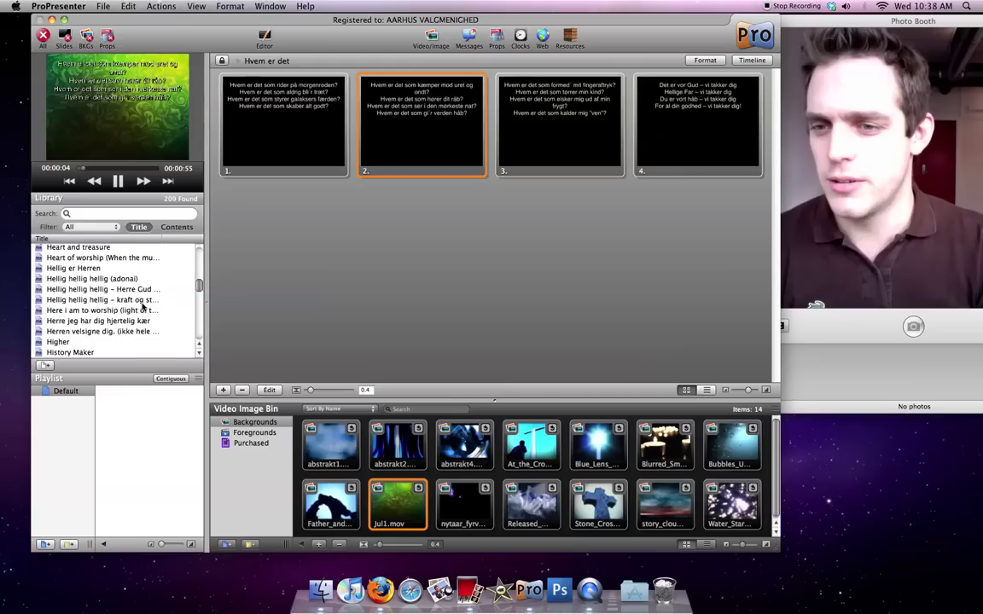
{"action": "scroll", "coordinate": [142, 307], "scroll_direction": "up", "scroll_amount": 5}
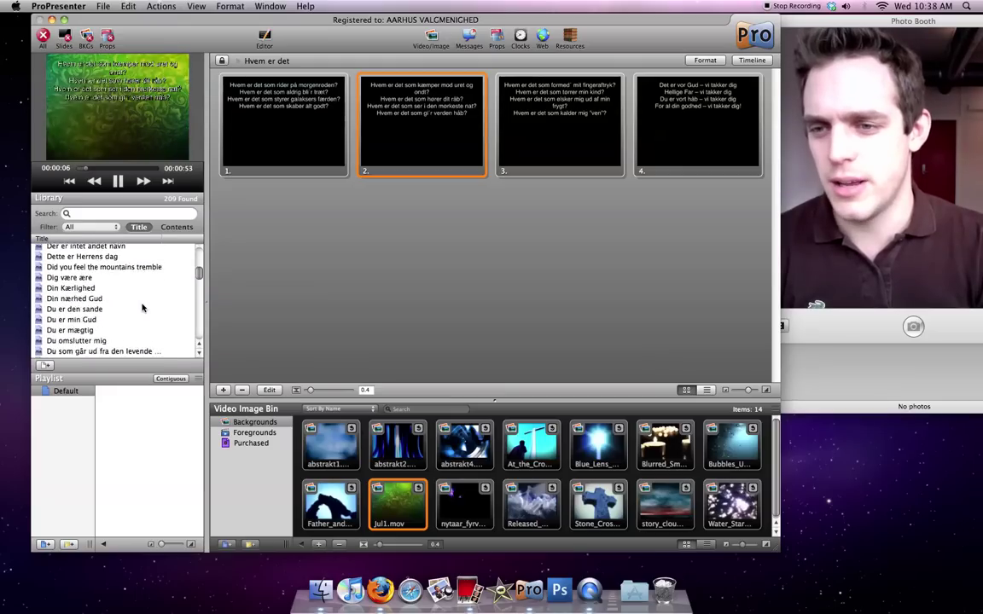
{"action": "scroll", "coordinate": [142, 309], "scroll_direction": "up", "scroll_amount": 5}
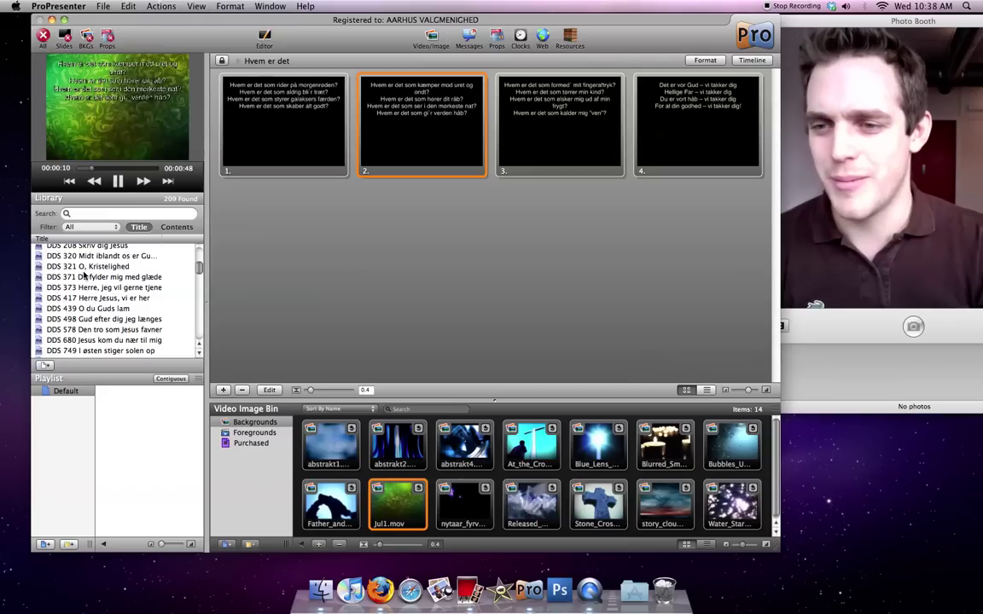
{"action": "scroll", "coordinate": [118, 287], "scroll_direction": "up", "scroll_amount": 3}
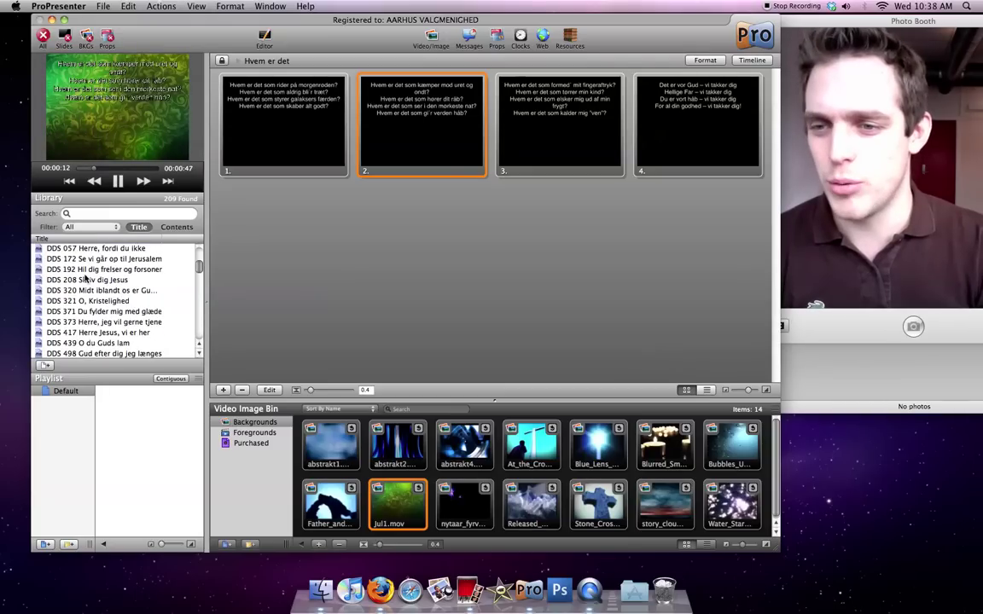
{"action": "scroll", "coordinate": [109, 290], "scroll_direction": "up", "scroll_amount": 15}
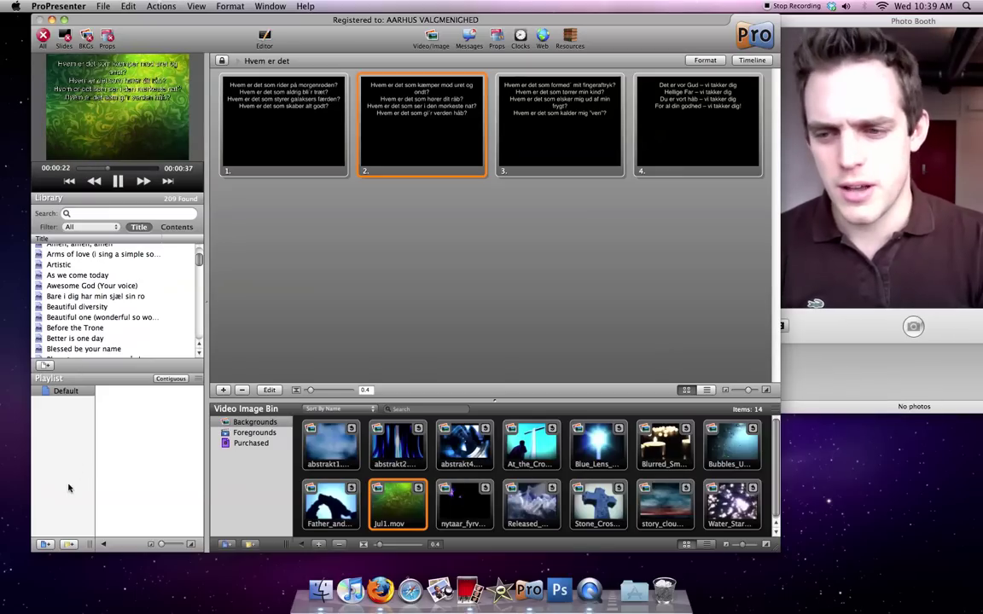
- Create a new playlist named "10. Marts 16"
{"action": "left_click", "coordinate": [46, 545]}
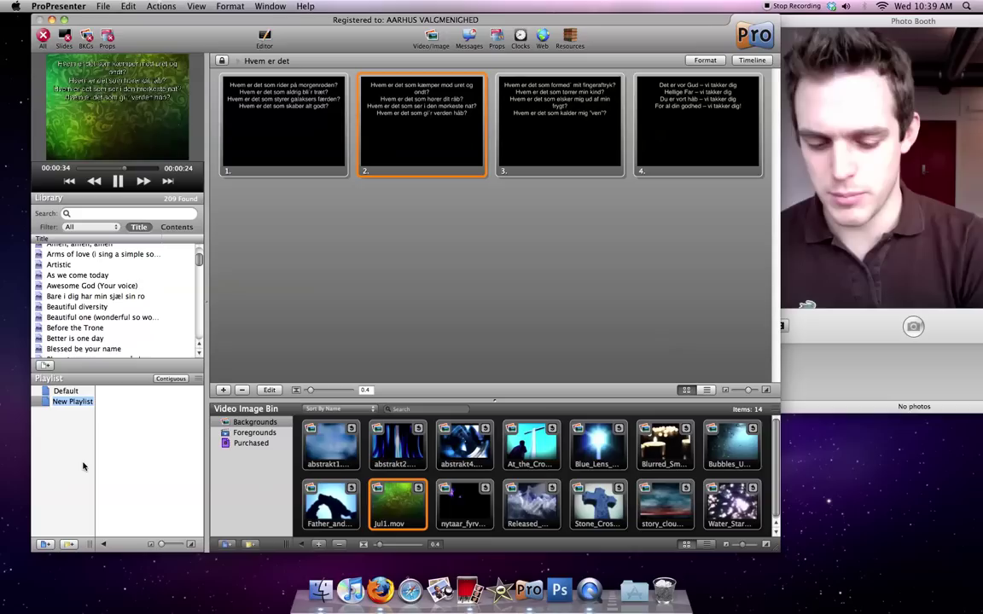
{"action": "key", "text": "Return"}
{"action": "type", "text": "10. Marts"}
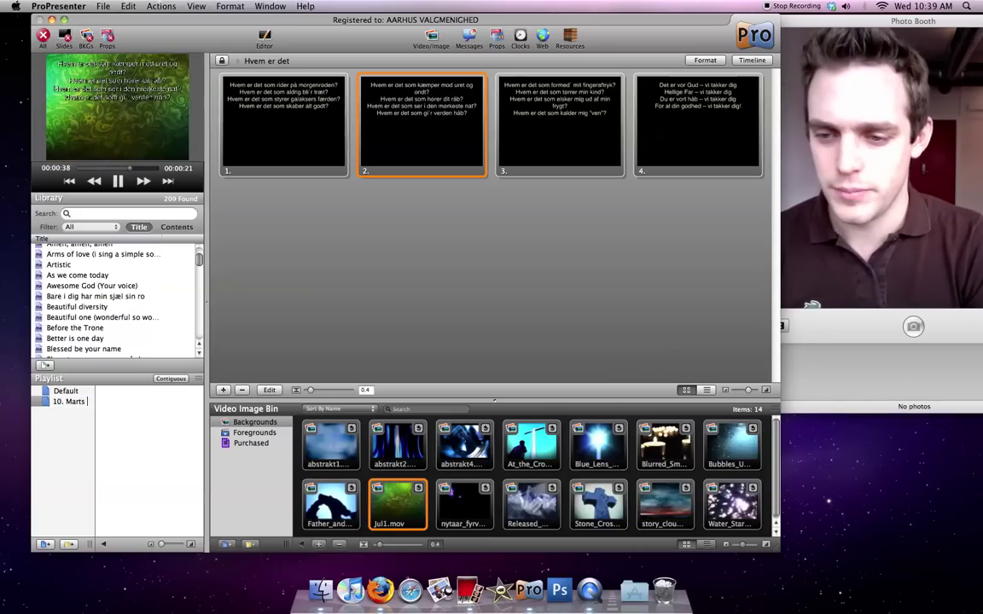
{"action": "type", "text": " 16"}
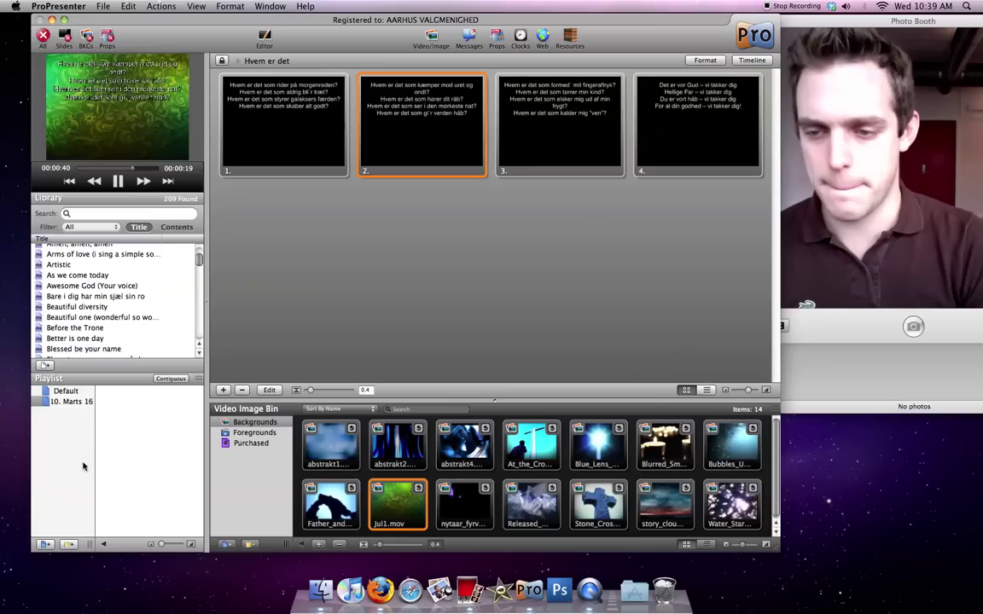
{"action": "key", "text": "Return"}
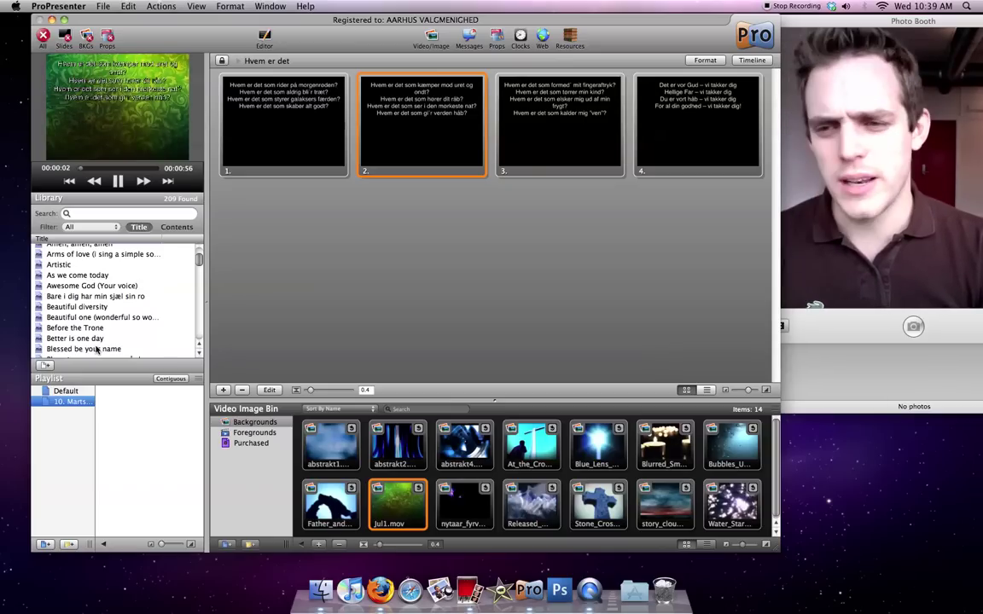
- Search the library for "jesus", briefly including song contents, and add Jesus du er konge to the new playlist
{"action": "scroll", "coordinate": [94, 269], "scroll_direction": "down", "scroll_amount": 4}
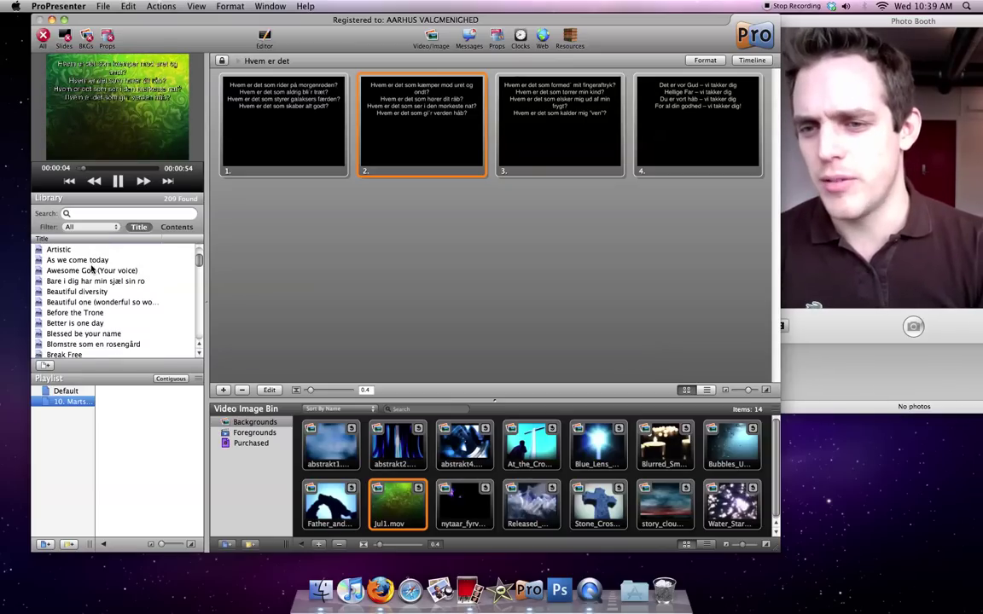
{"action": "scroll", "coordinate": [94, 269], "scroll_direction": "down", "scroll_amount": 8}
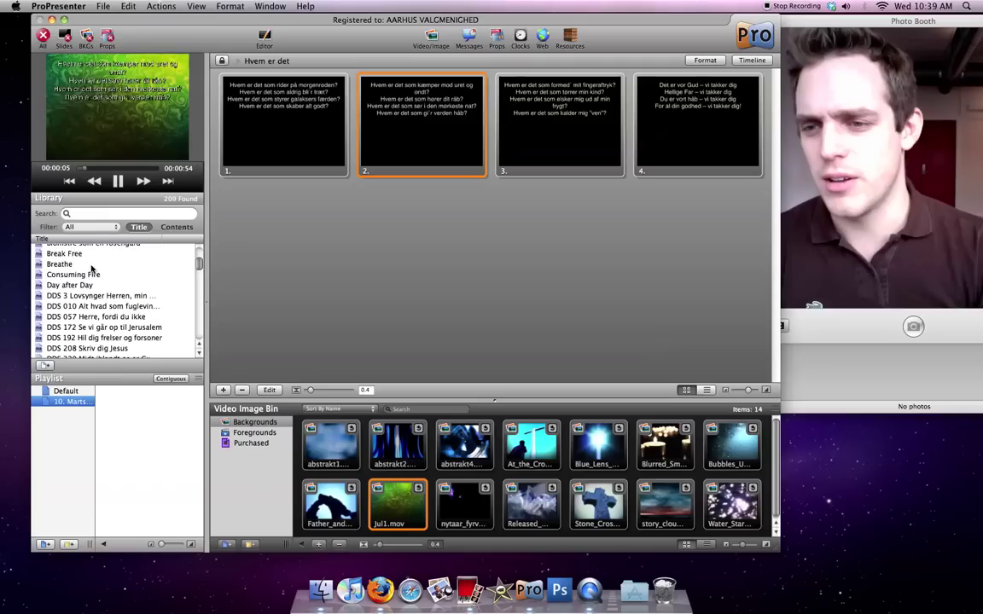
{"action": "left_click", "coordinate": [106, 213]}
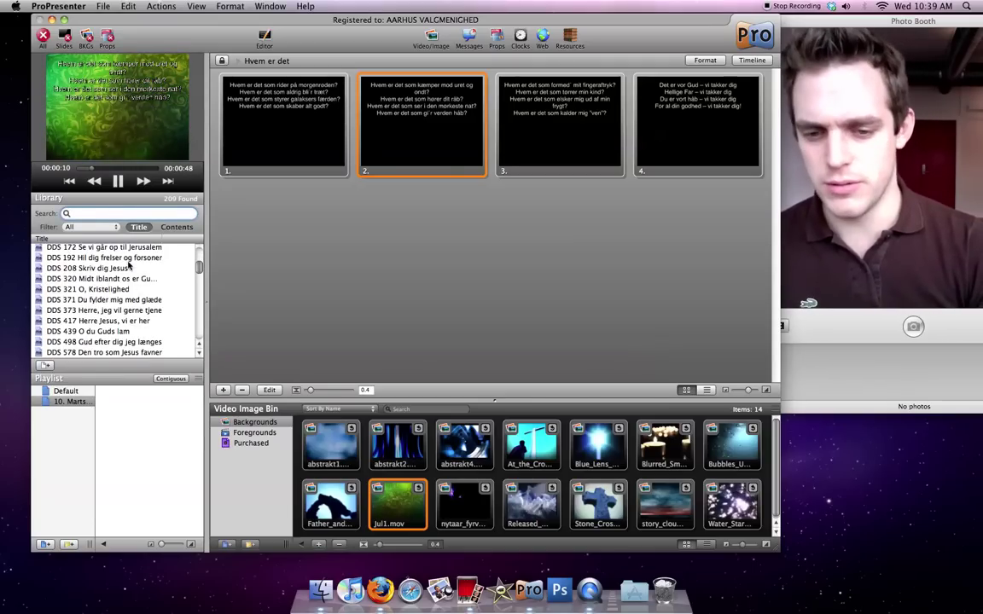
{"action": "type", "text": "jesus"}
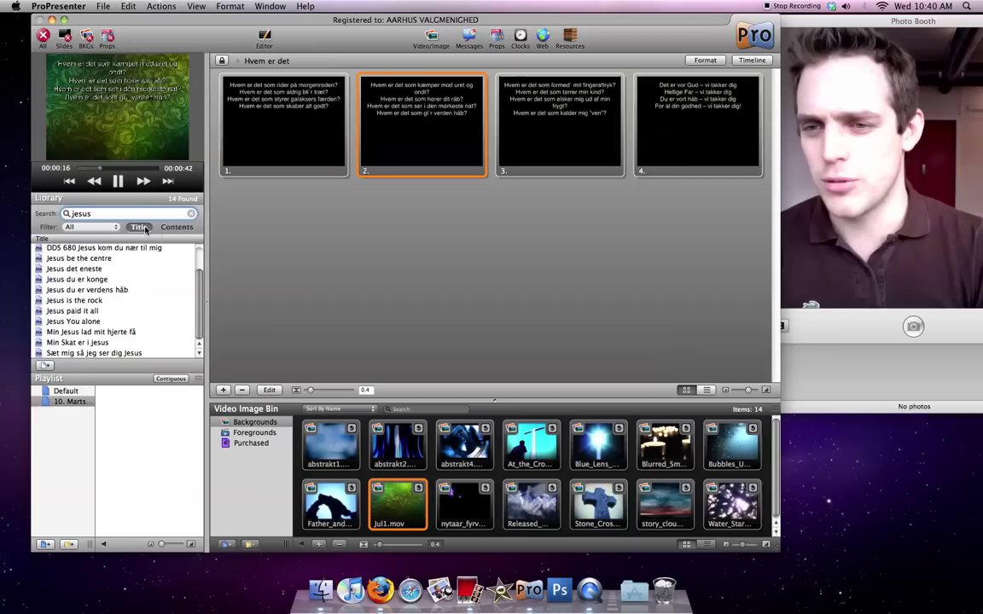
{"action": "left_click", "coordinate": [179, 227]}
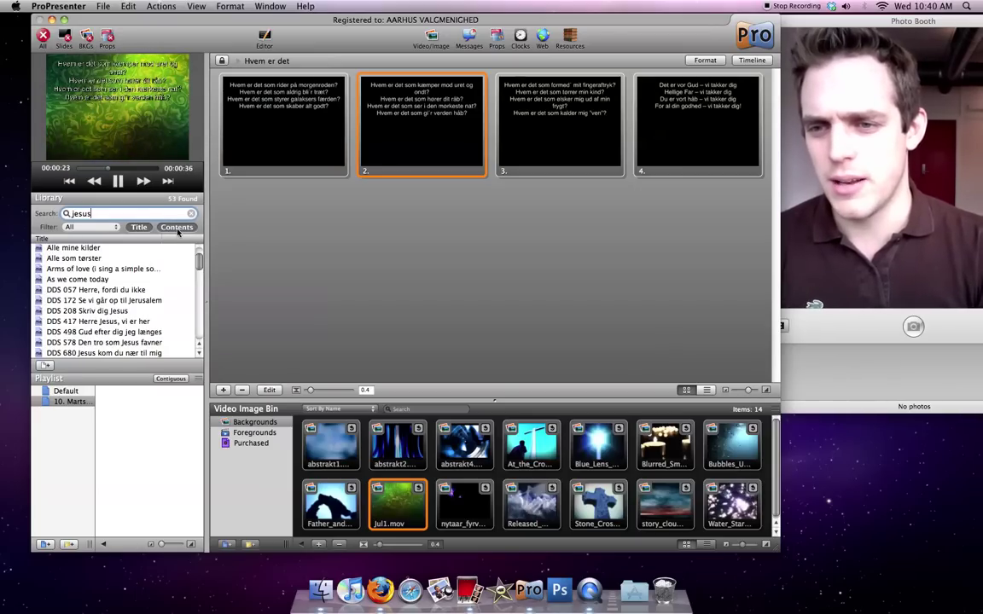
{"action": "left_click", "coordinate": [178, 228]}
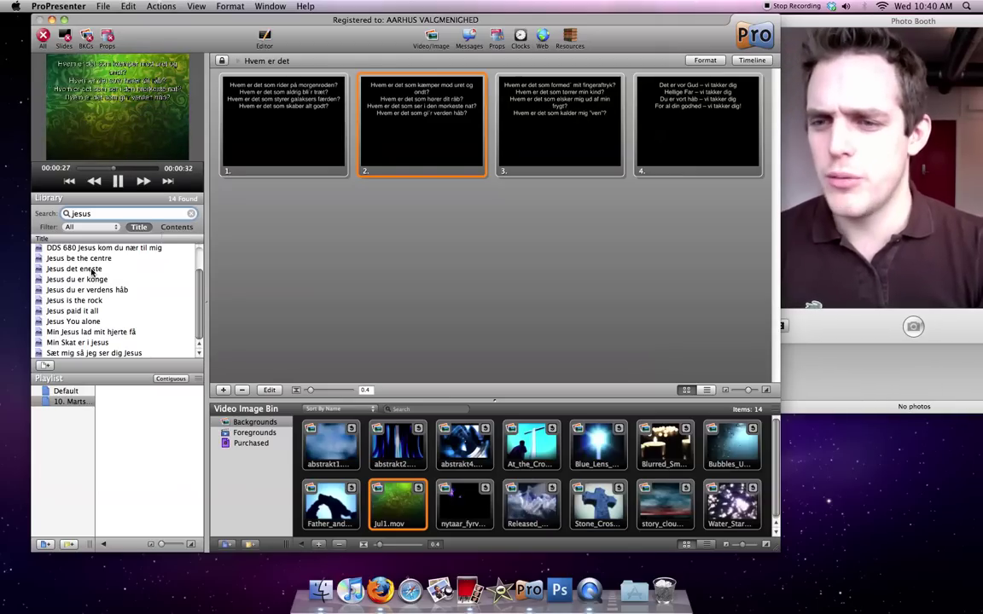
{"action": "left_click_drag", "start_coordinate": [81, 282], "coordinate": [149, 415]}
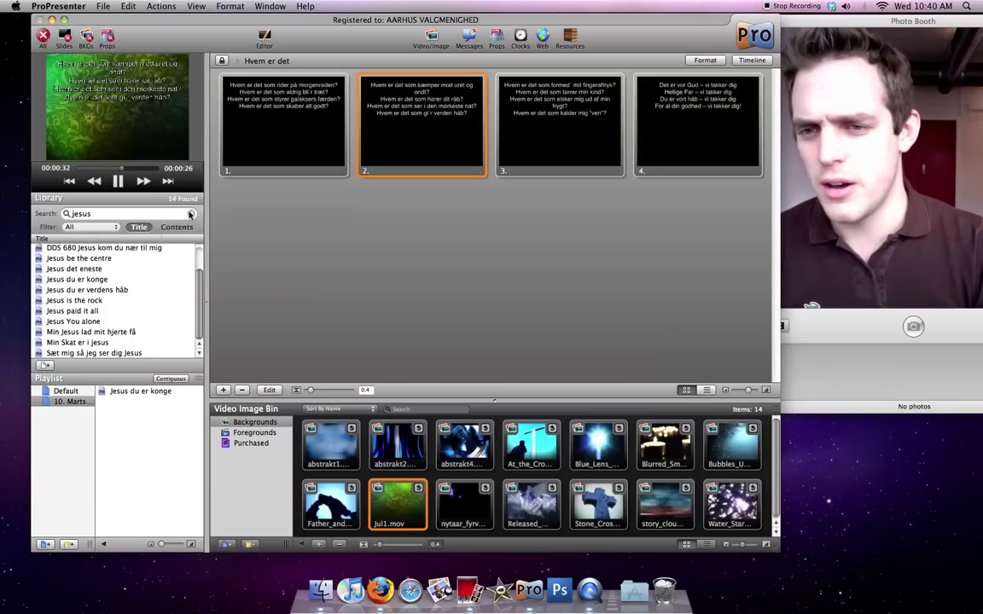
- Search the library for "dds" and add DDS 439 O du Guds lam to the playlist
{"action": "left_click", "coordinate": [191, 214]}
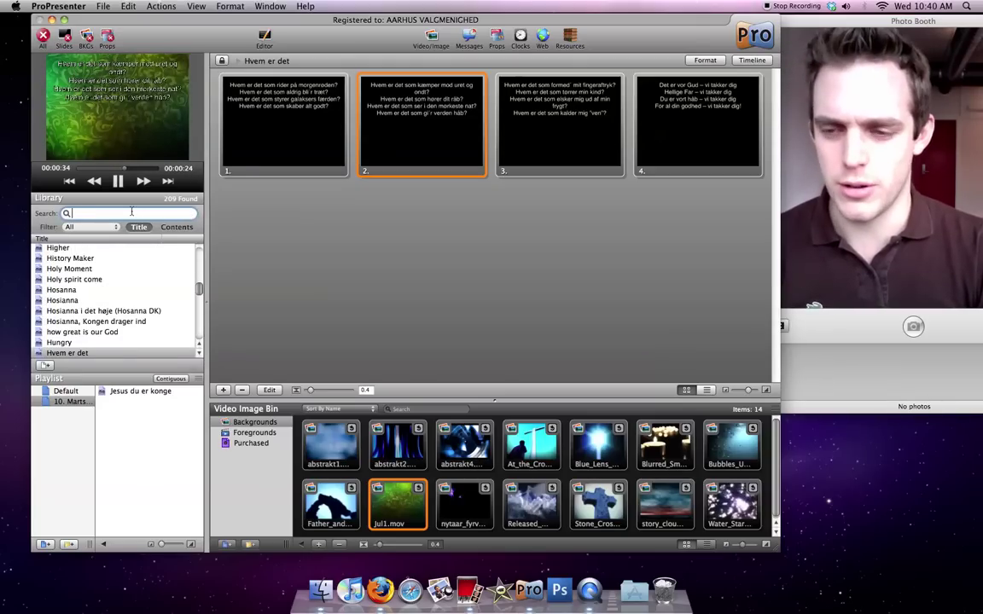
{"action": "type", "text": "dds"}
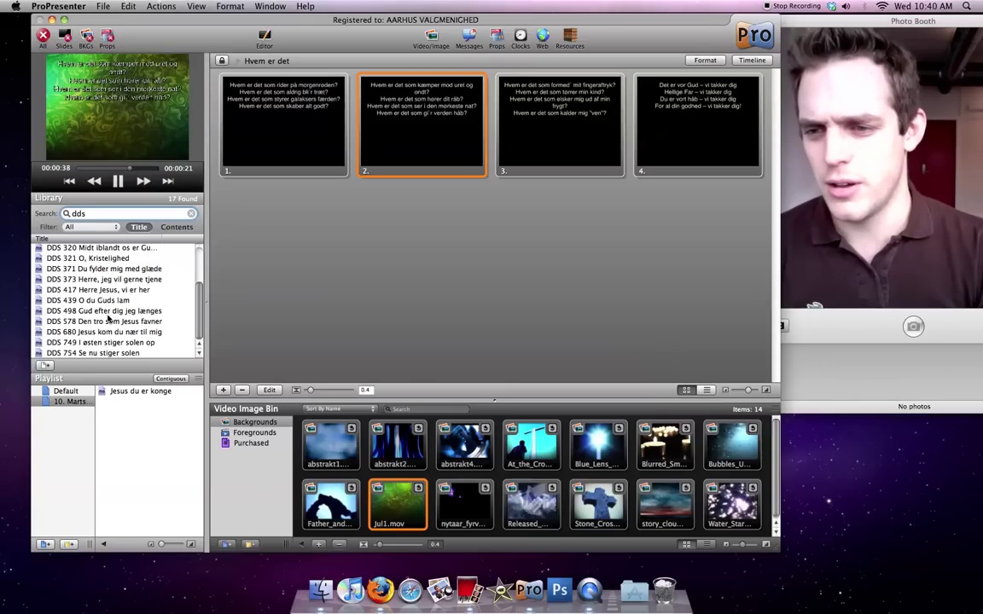
{"action": "left_click_drag", "start_coordinate": [93, 303], "coordinate": [150, 401]}
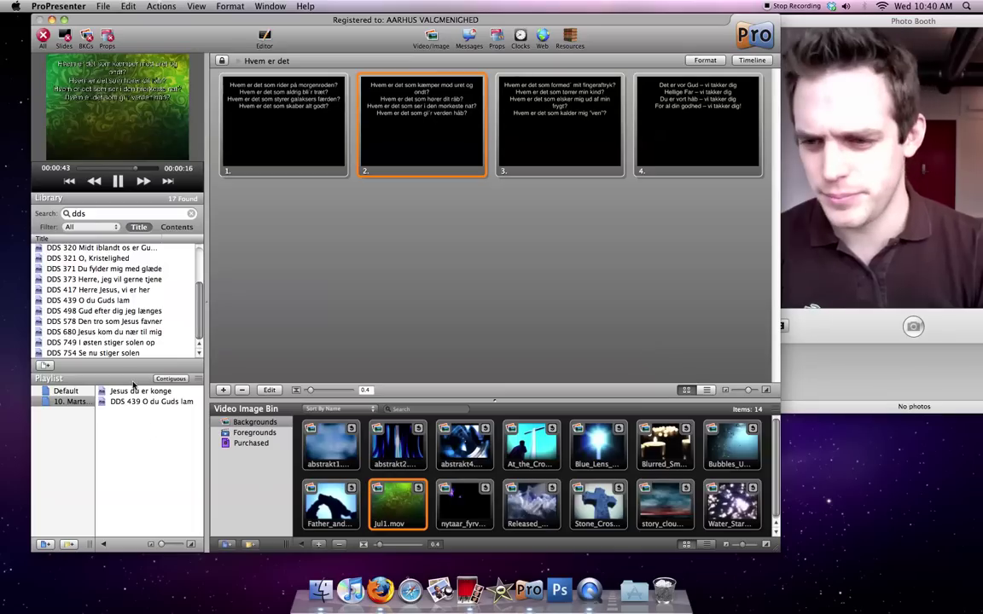
- Search the library for "tros" and add Trosbekendelsen ALM (den apo) to the playlist
{"action": "double_click", "coordinate": [74, 214]}
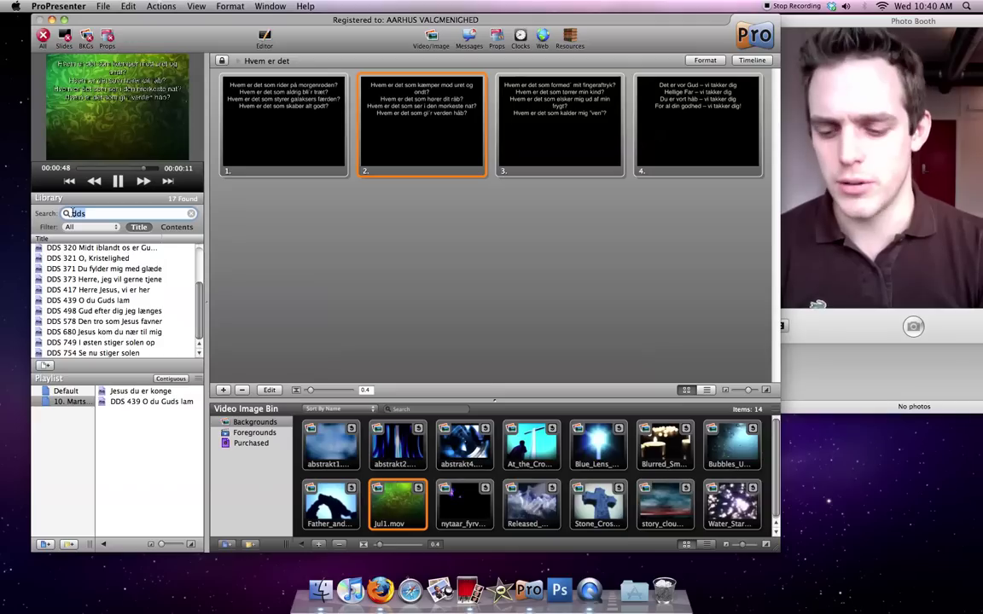
{"action": "type", "text": "tros"}
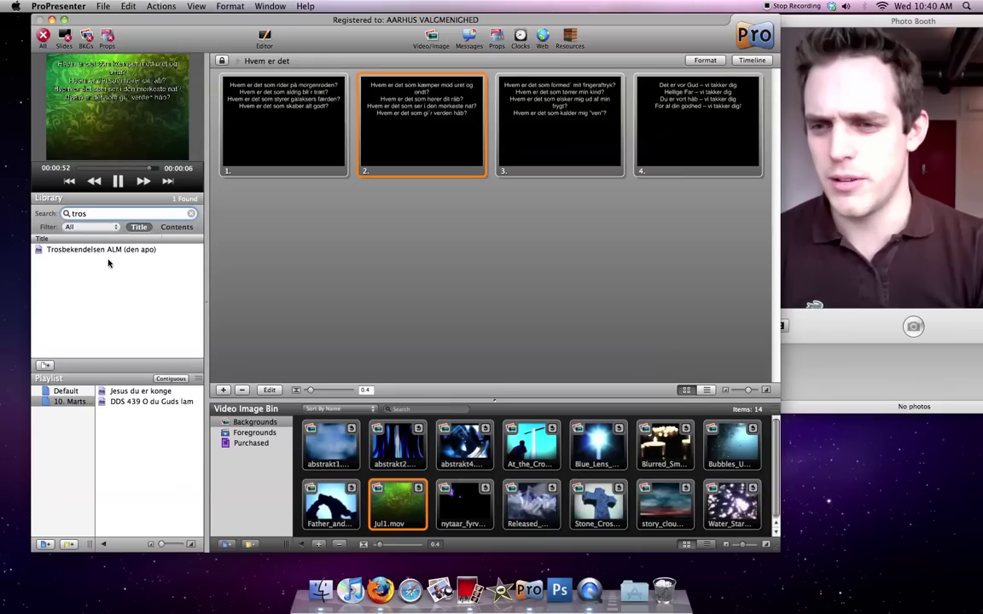
{"action": "left_click_drag", "start_coordinate": [98, 251], "coordinate": [157, 422]}
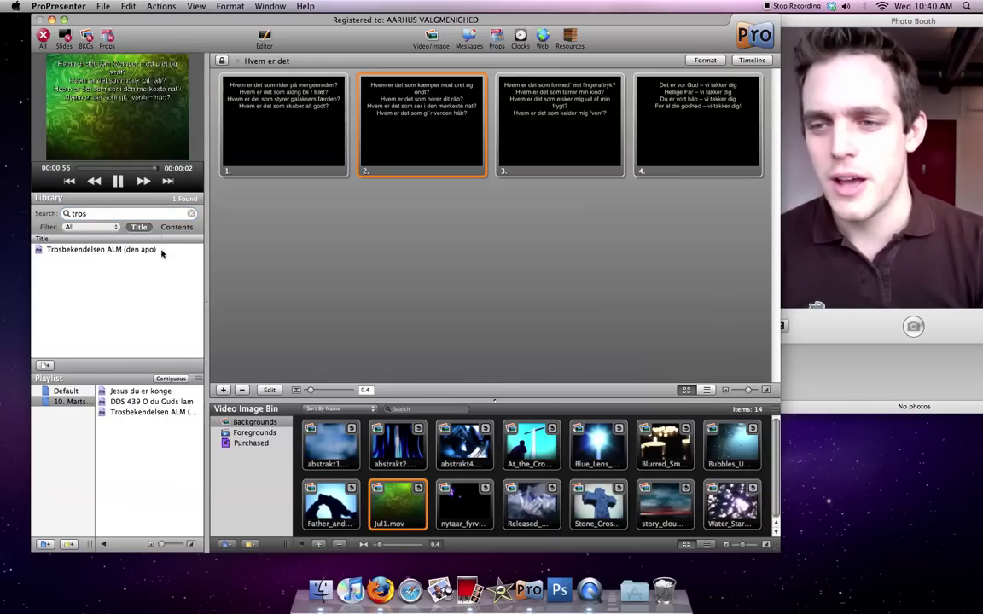
- Find Amen, amen, amen in the library and add it to the playlist
{"action": "left_click_drag", "start_coordinate": [171, 213], "coordinate": [67, 209]}
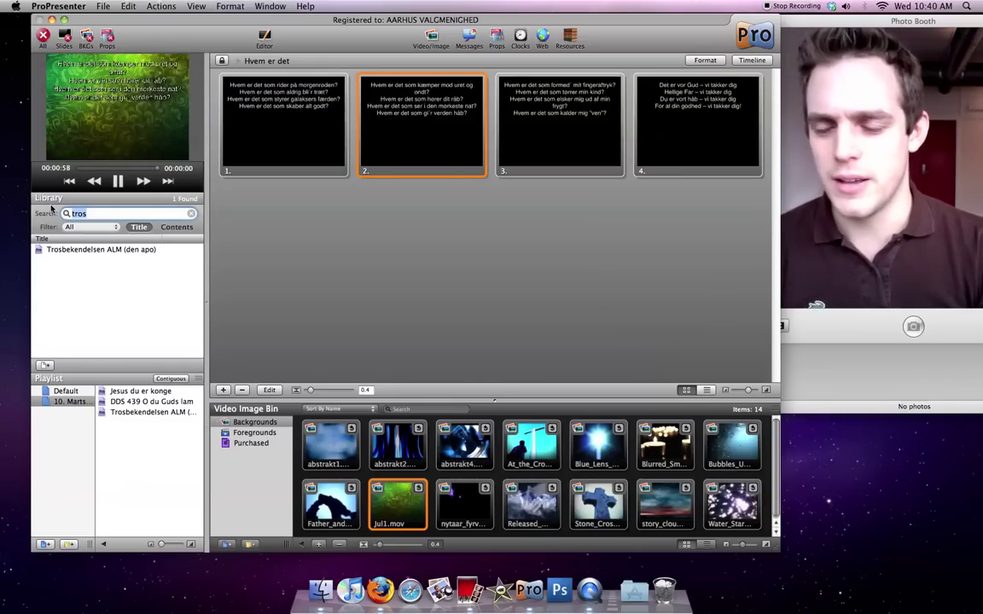
{"action": "type", "text": "amn"}
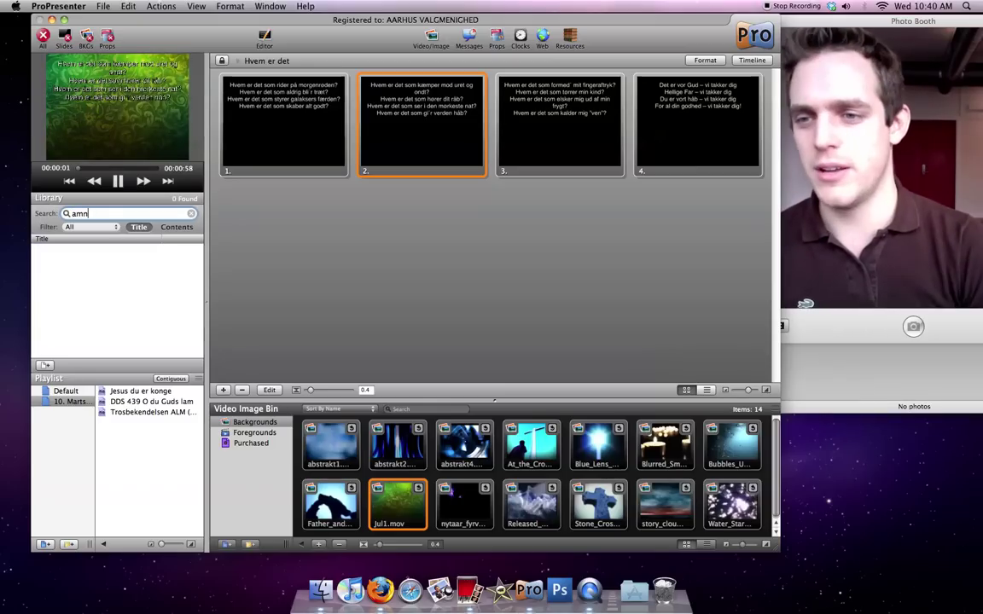
{"action": "left_click_drag", "start_coordinate": [85, 251], "coordinate": [134, 427]}
- Search the library for "fader", add Fadervor to the playlist, and clear the search
{"action": "double_click", "coordinate": [85, 213]}
{"action": "type", "text": "fader"}
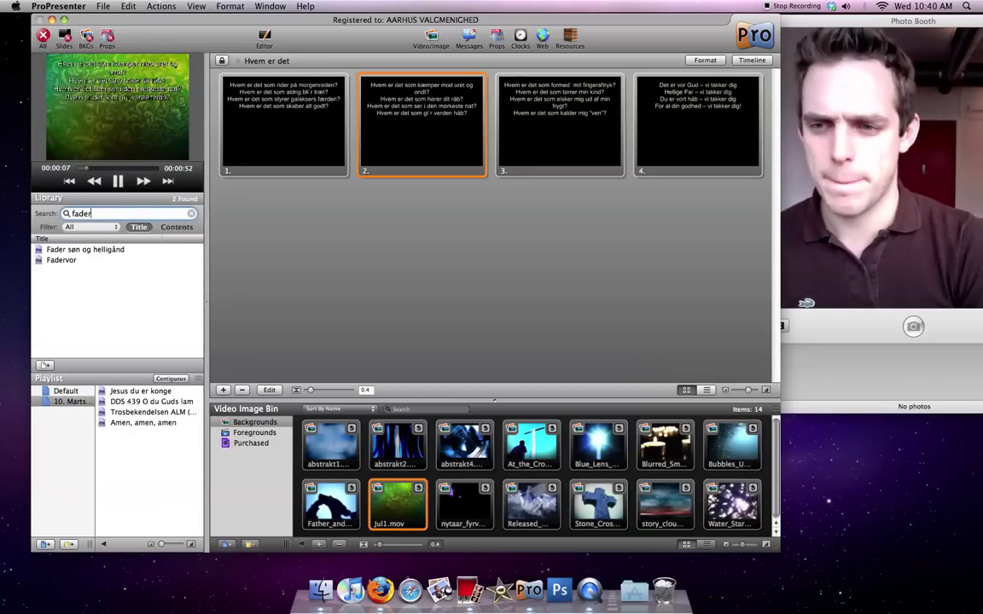
{"action": "left_click_drag", "start_coordinate": [62, 259], "coordinate": [120, 431]}
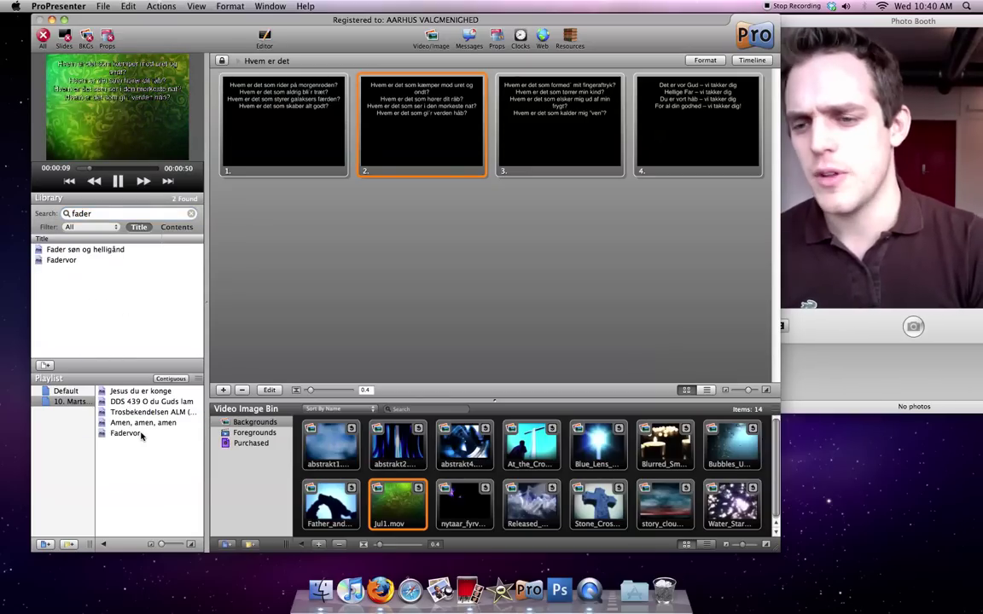
{"action": "left_click", "coordinate": [190, 213]}
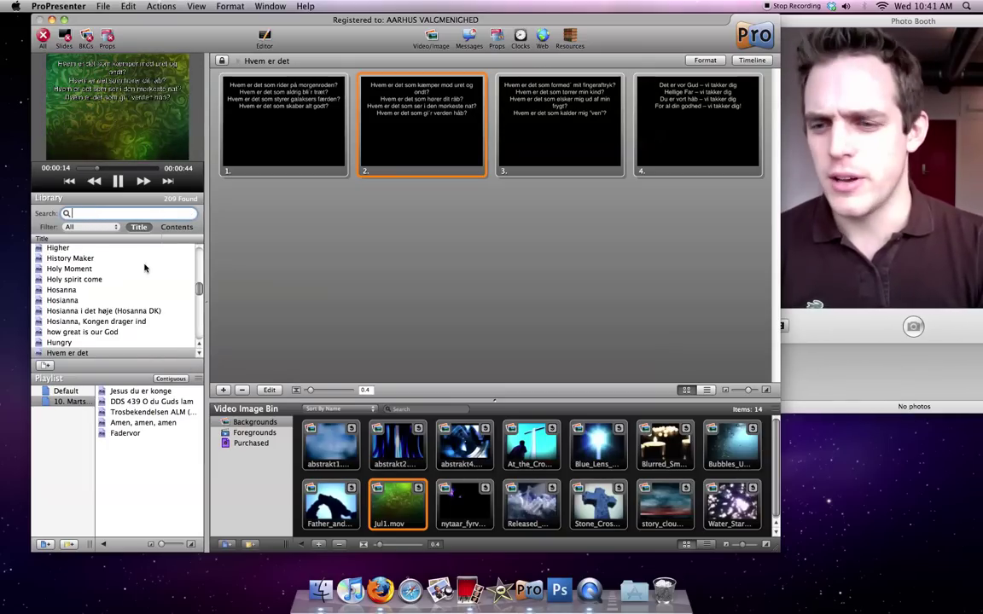
- Open Jesus du er konge from the playlist and show its slides in order up to slide 4
{"action": "left_click", "coordinate": [182, 393]}
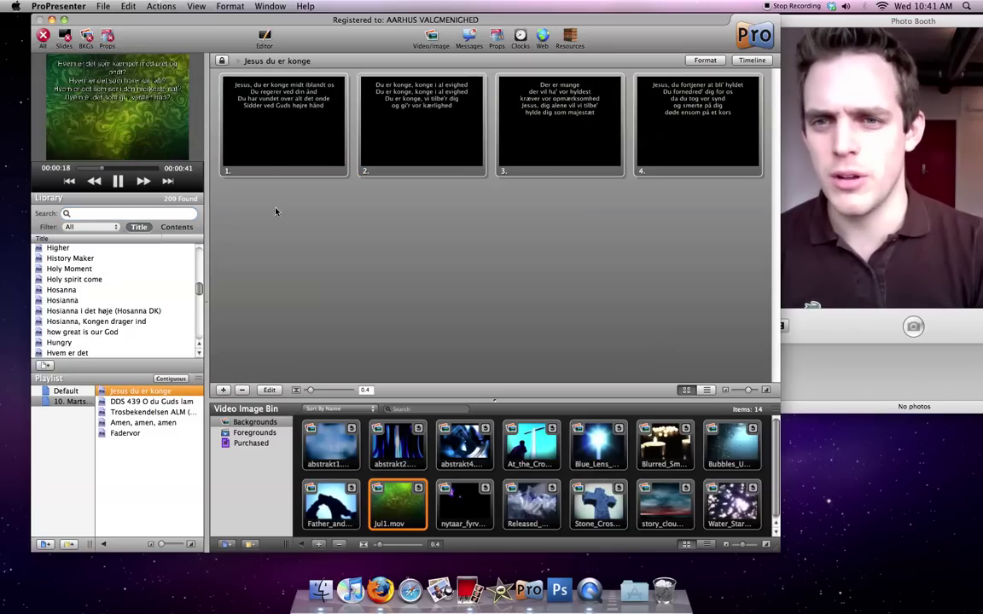
{"action": "left_click", "coordinate": [278, 133]}
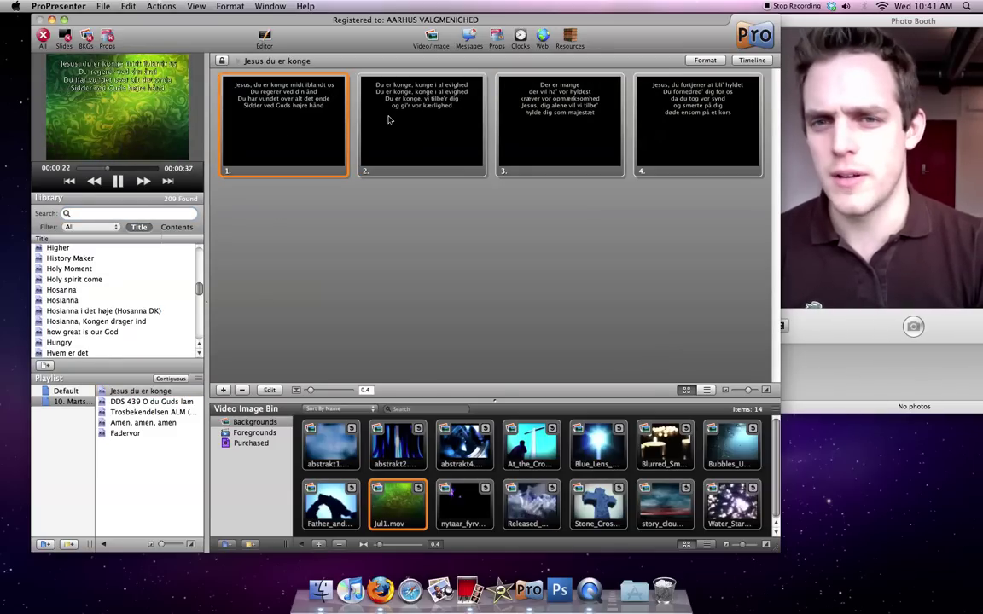
{"action": "left_click", "coordinate": [399, 121]}
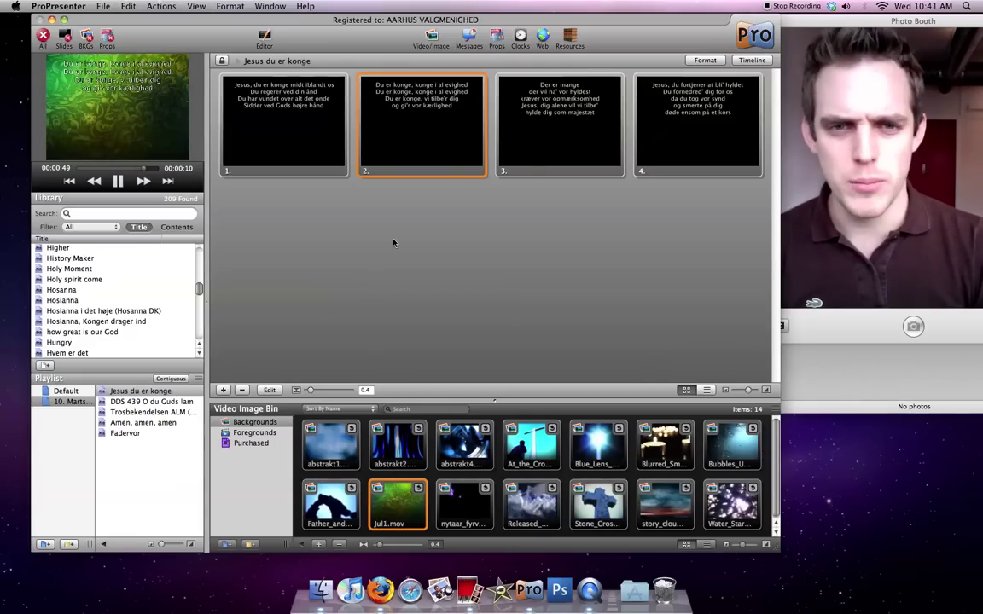
{"action": "left_click", "coordinate": [622, 144]}
{"action": "left_click", "coordinate": [653, 137]}
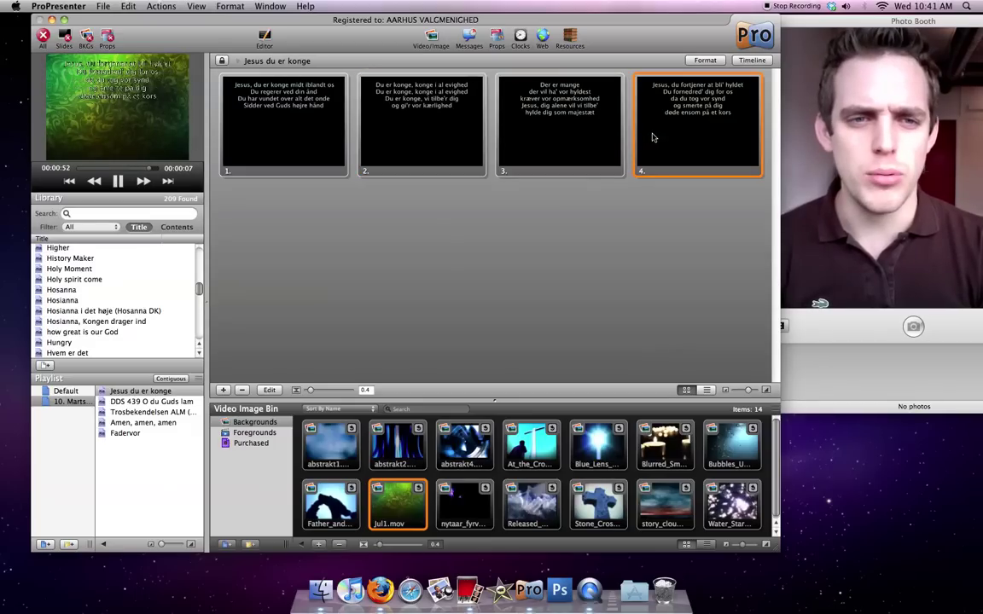
- Go back two slides in Jesus du er konge to slide 2 and jump directly to slide 4
{"action": "key", "text": "Left"}
{"action": "key", "text": "Left"}
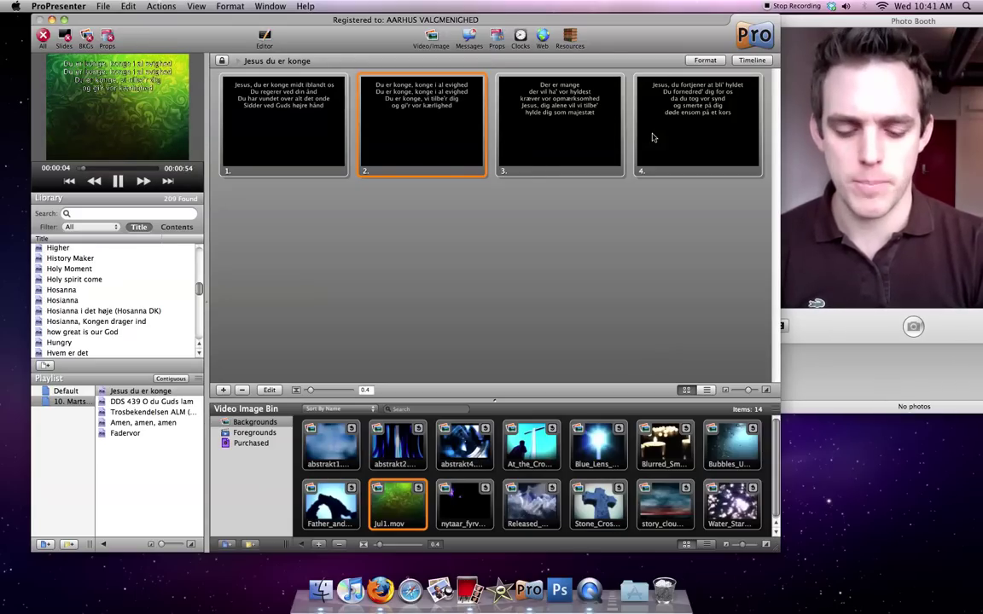
{"action": "key", "text": "4"}
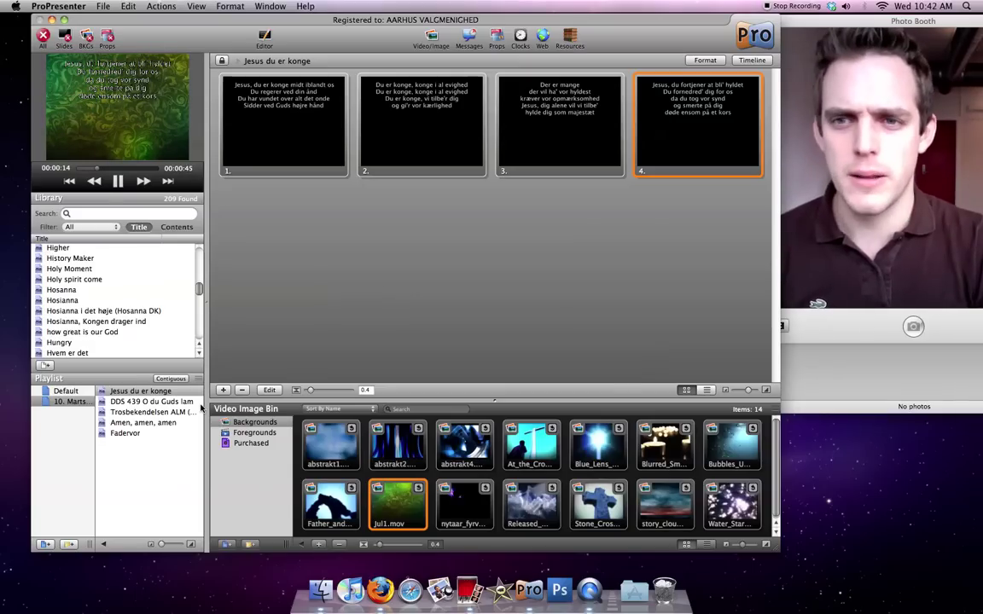
- Move on to DDS 439 O du Guds lam in the playlist and show slides 1, 2 and 3 in turn
{"action": "key", "text": "Down"}
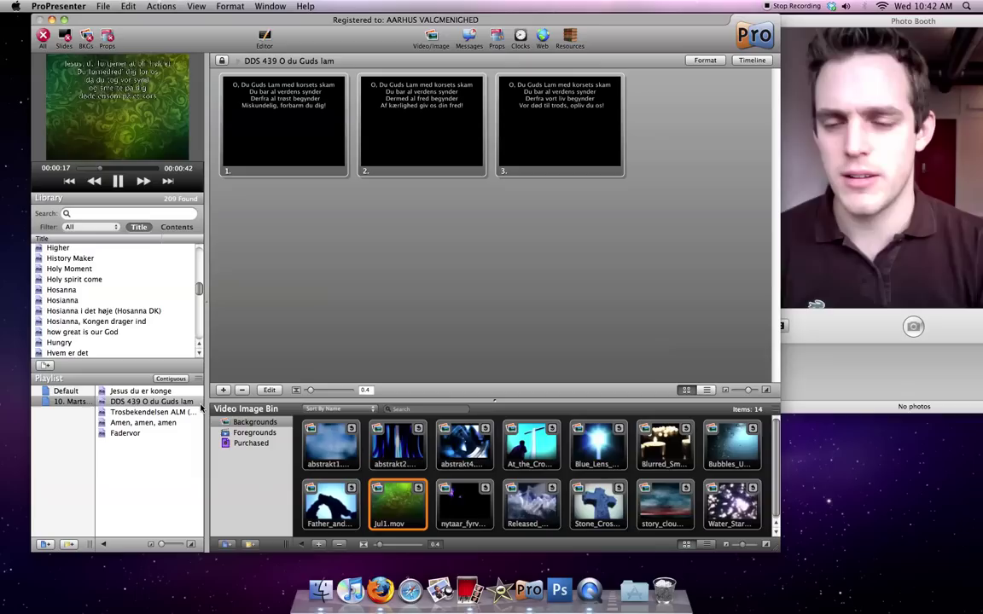
{"action": "key", "text": "space"}
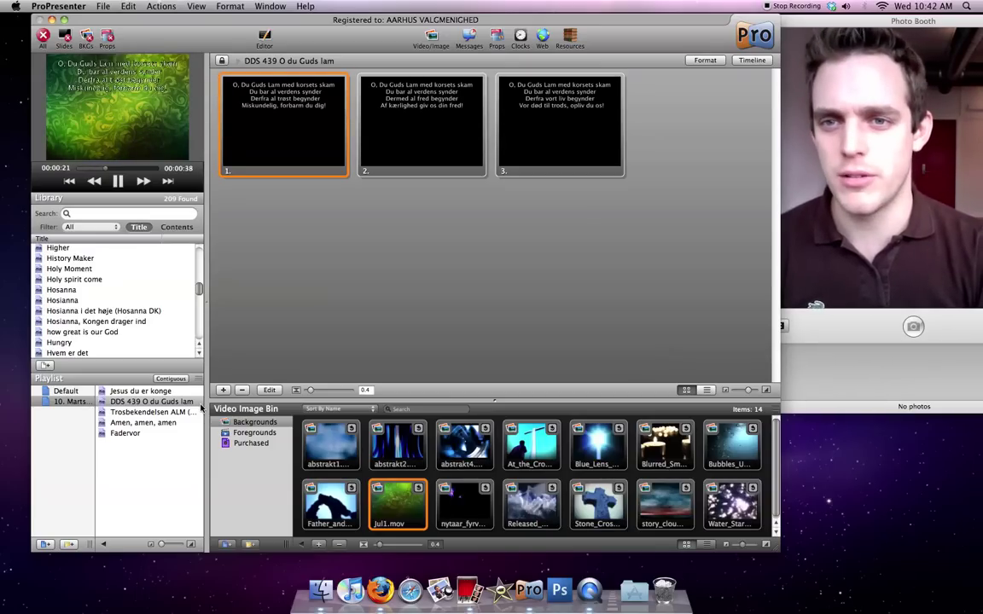
{"action": "left_click", "coordinate": [395, 146]}
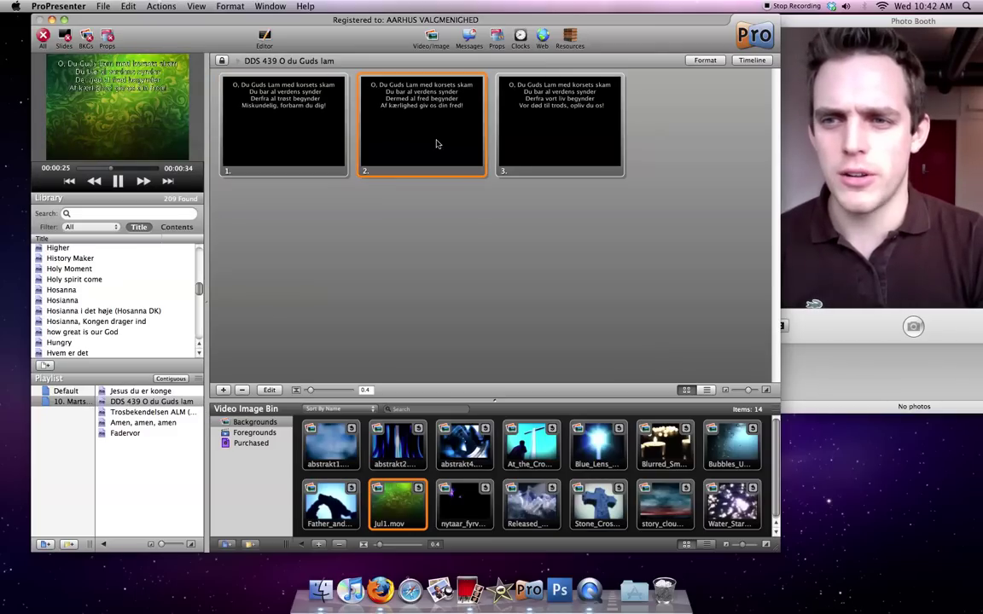
{"action": "left_click", "coordinate": [523, 125]}
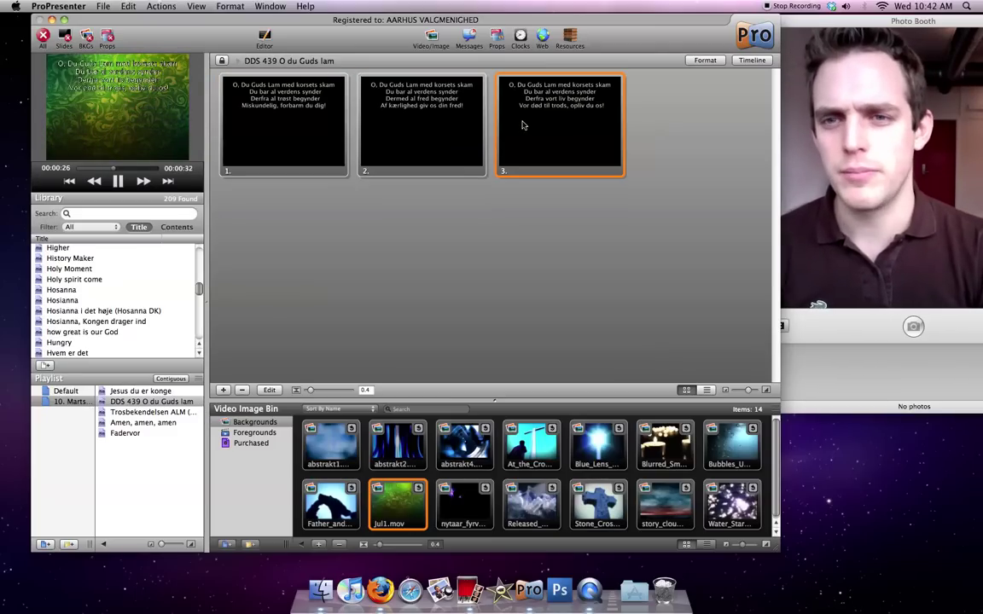
- Advance to Trosbekendelsen ALM (den apo) in the playlist and show slides 1 and 2
{"action": "key", "text": "Down"}
{"action": "key", "text": "Right"}
{"action": "key", "text": "Right"}
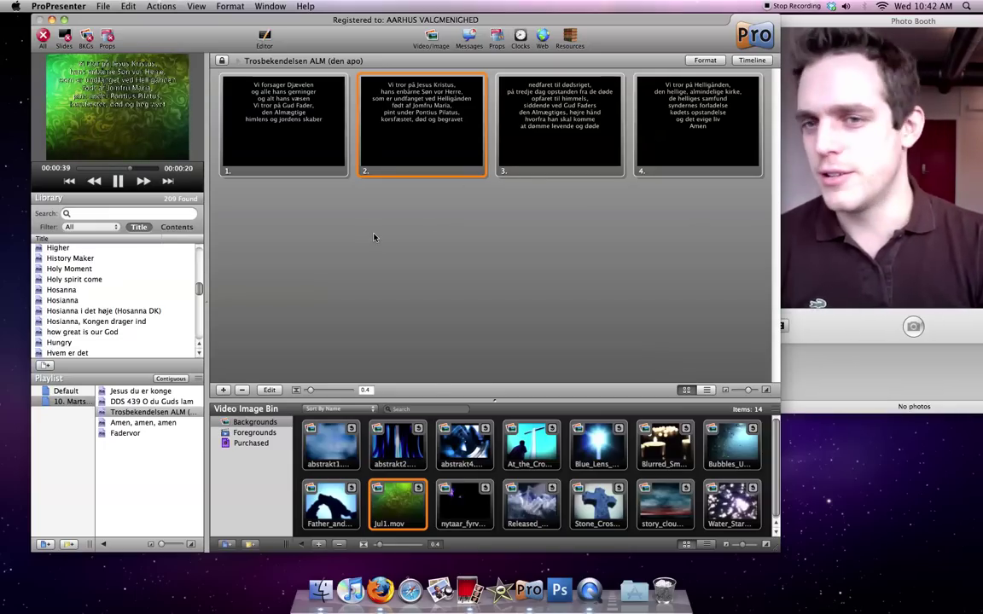
- Search the library for "salme", open Salme 8 (din himmel, dine fingres værk) and show slides 2 and 5
{"action": "left_click", "coordinate": [181, 214]}
{"action": "type", "text": "salme"}
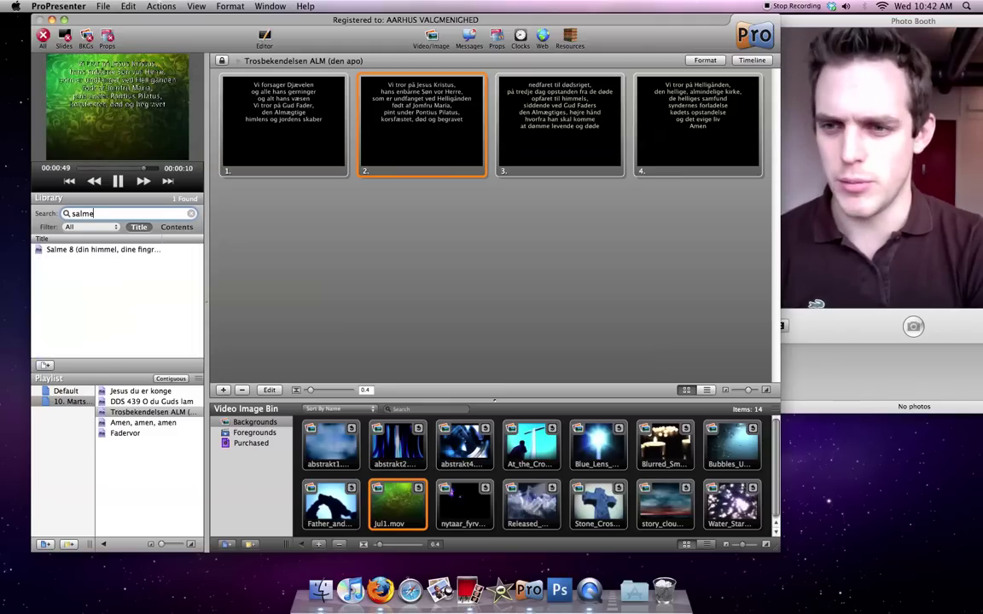
{"action": "left_click", "coordinate": [131, 251]}
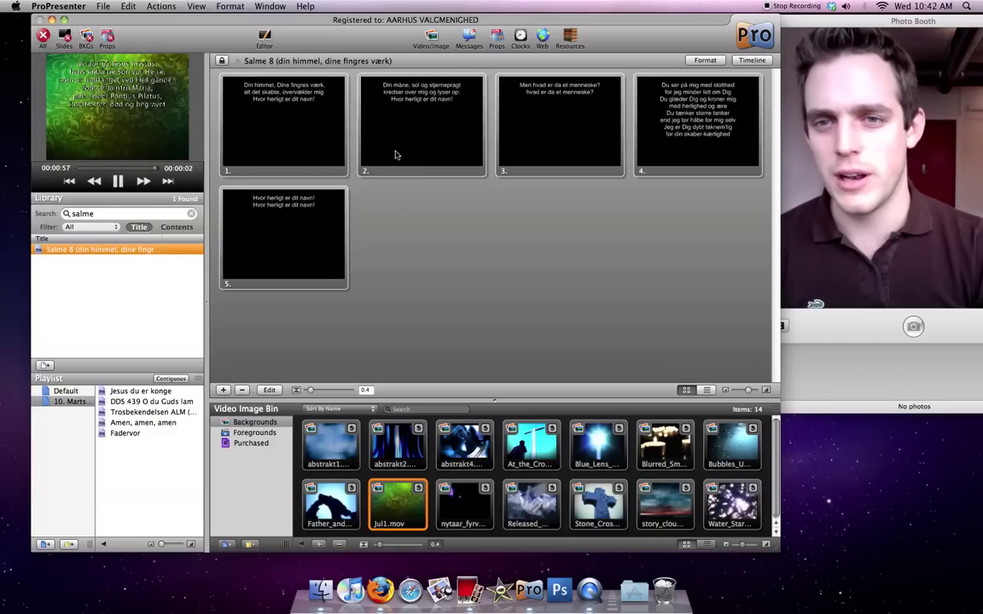
{"action": "left_click", "coordinate": [395, 155]}
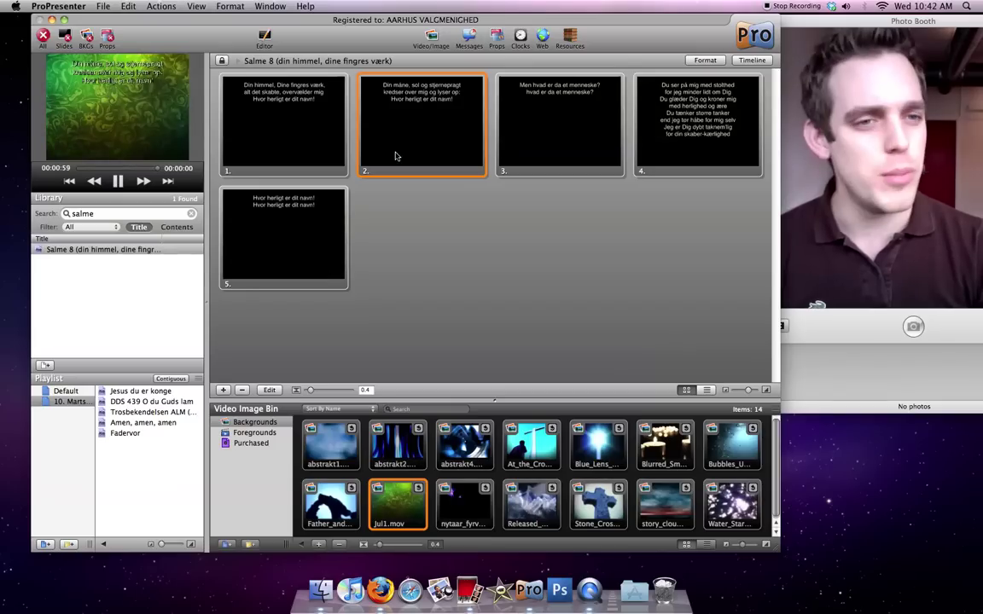
{"action": "left_click", "coordinate": [313, 235]}
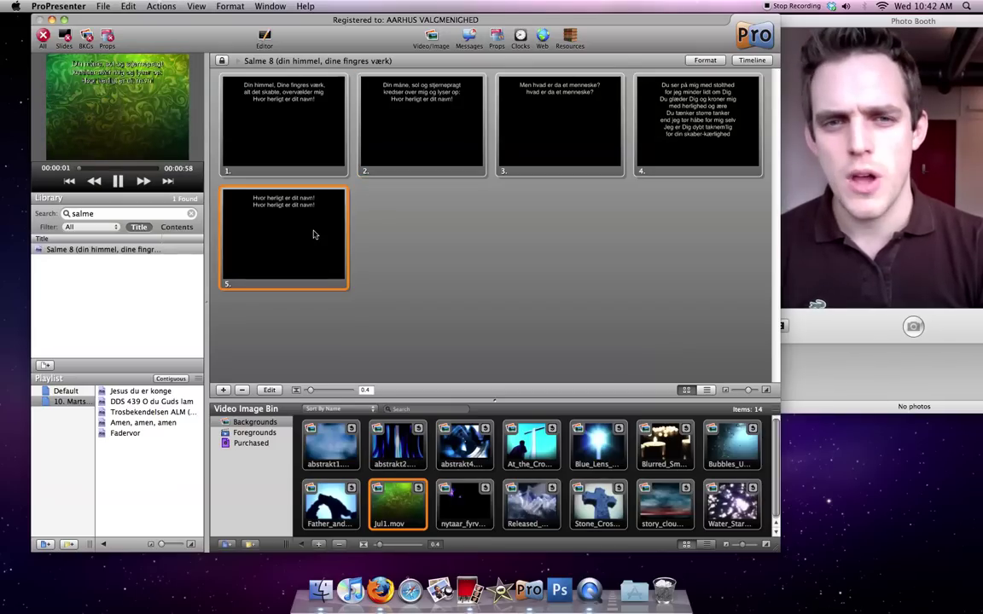
- Return to Trosbekendelsen ALM in the playlist, clear only the slide text from the output and show slide 1
{"action": "left_click", "coordinate": [143, 413]}
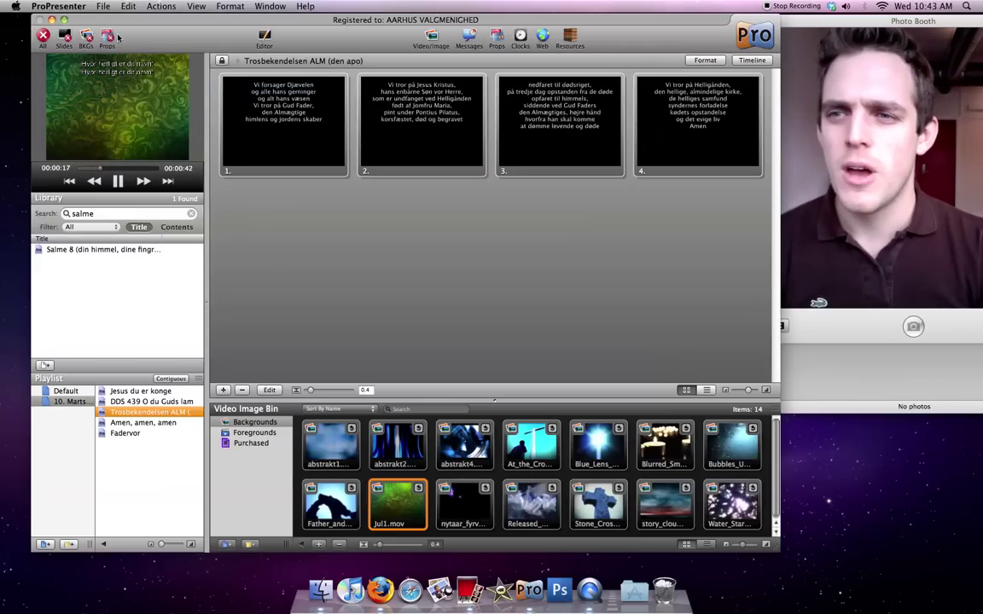
{"action": "left_click", "coordinate": [63, 39]}
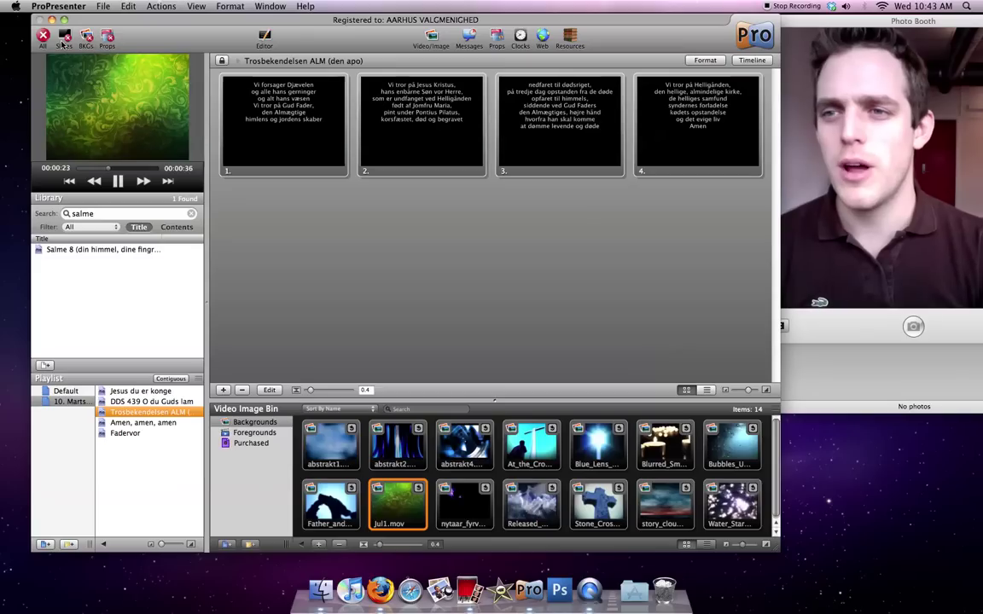
{"action": "left_click", "coordinate": [239, 102]}
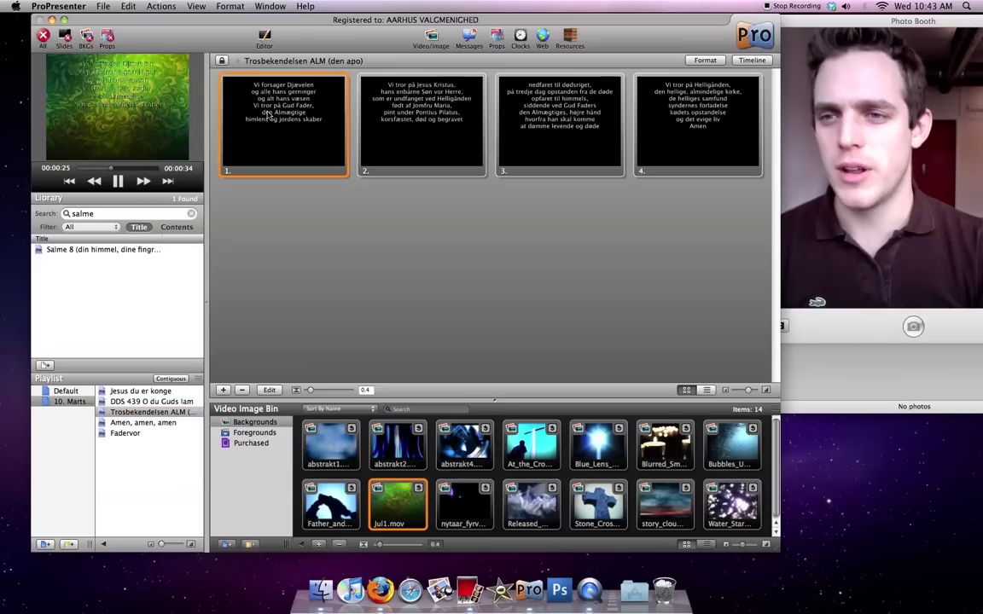
- Clear only the background and restart Jul1.mov, and clear the entire output and play Jul1.mov again
{"action": "left_click", "coordinate": [86, 37]}
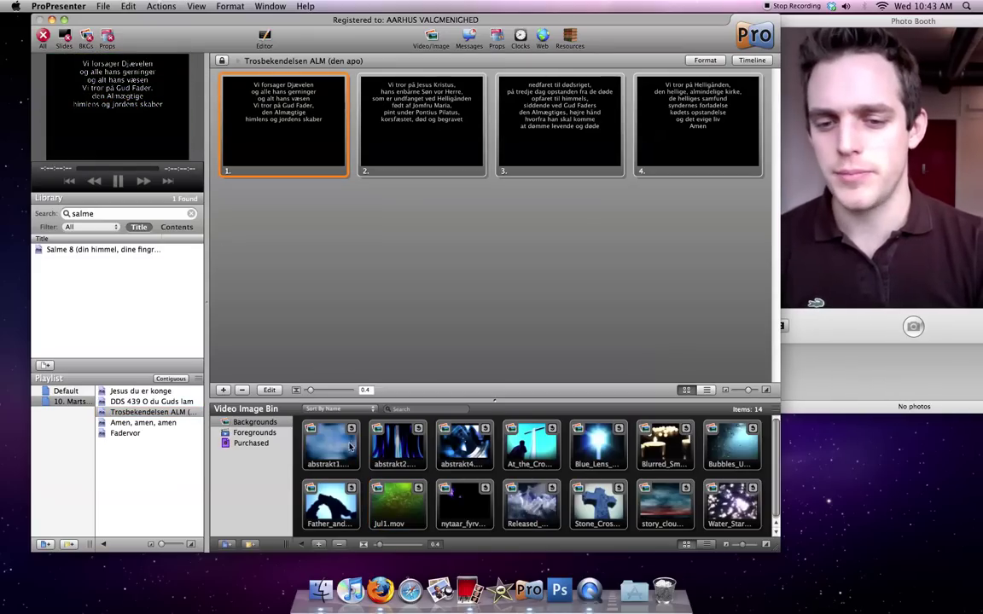
{"action": "left_click", "coordinate": [397, 501]}
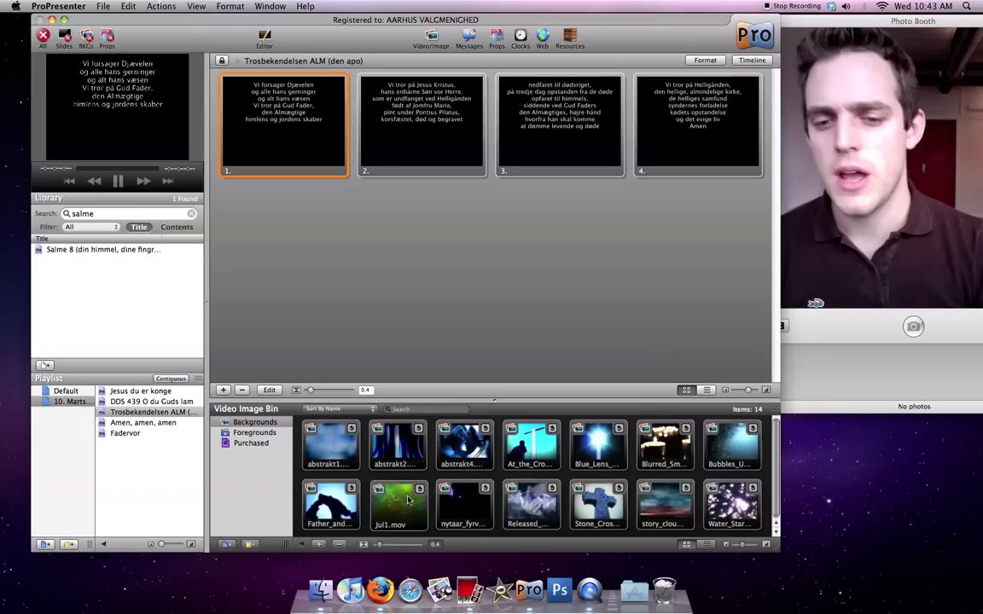
{"action": "left_click", "coordinate": [43, 36]}
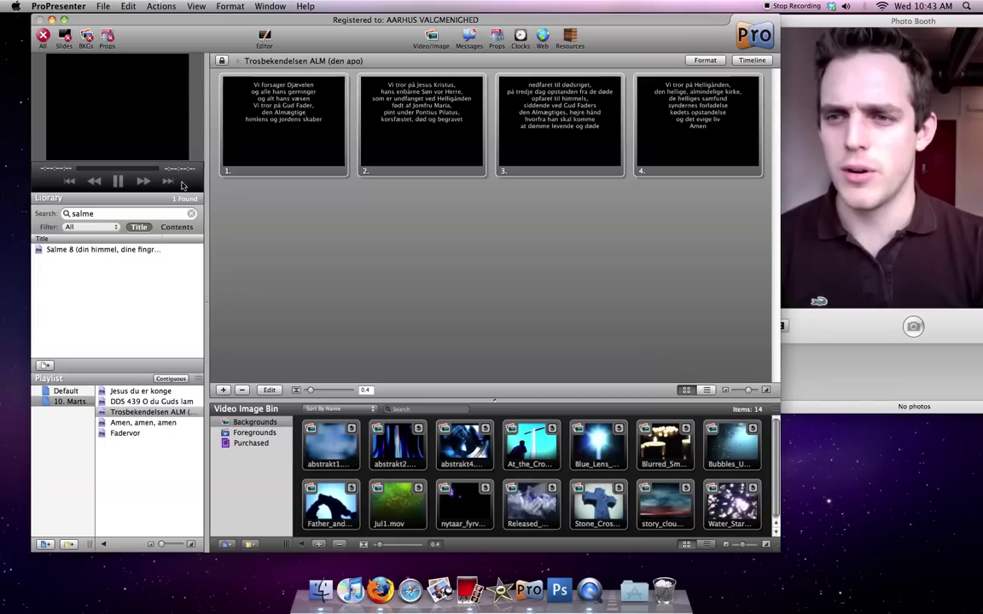
{"action": "left_click", "coordinate": [401, 479]}
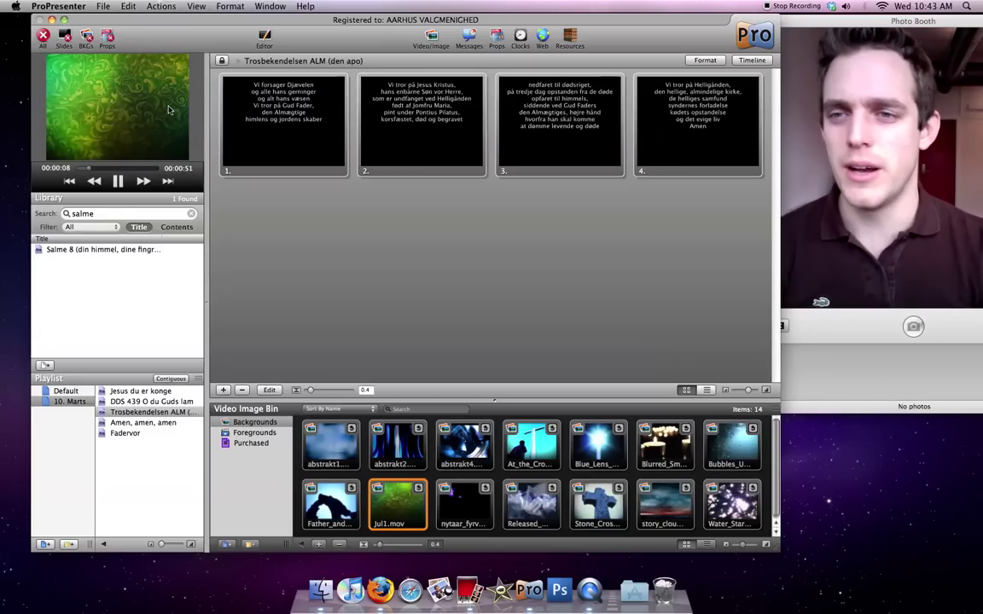
- Open the Active Props overview to view the Logo prop and close it
{"action": "left_click", "coordinate": [497, 38]}
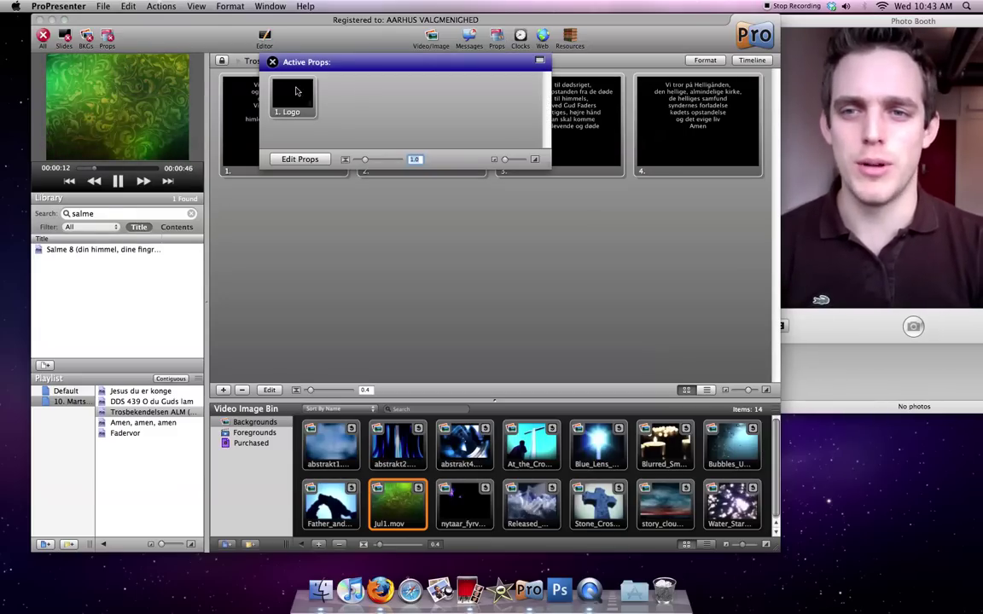
{"action": "left_click", "coordinate": [273, 62]}
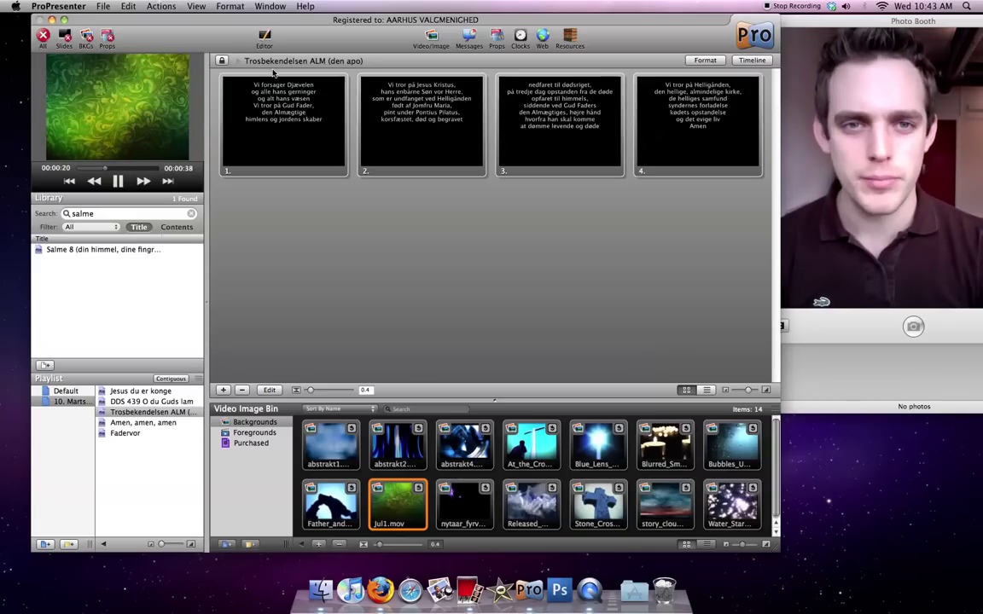
- Search the library for "velko" instead, open Velkomst-beskeder and show slides 1 and 2
{"action": "left_click", "coordinate": [175, 214]}
{"action": "key", "text": "BackSpace"}
{"action": "key", "text": "BackSpace"}
{"action": "key", "text": "BackSpace"}
{"action": "key", "text": "BackSpace"}
{"action": "key", "text": "BackSpace"}
{"action": "type", "text": "velko"}
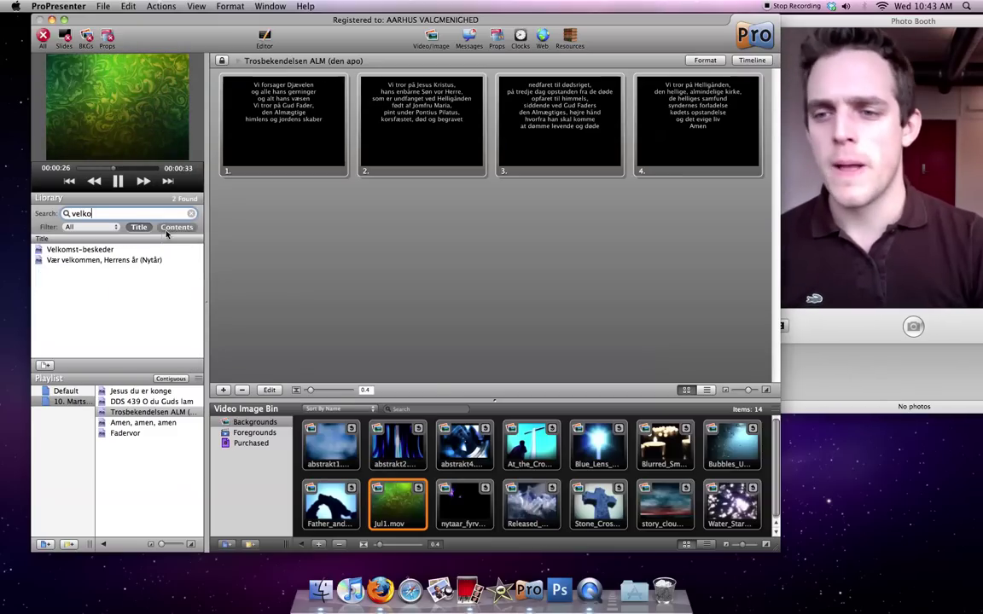
{"action": "left_click", "coordinate": [141, 251]}
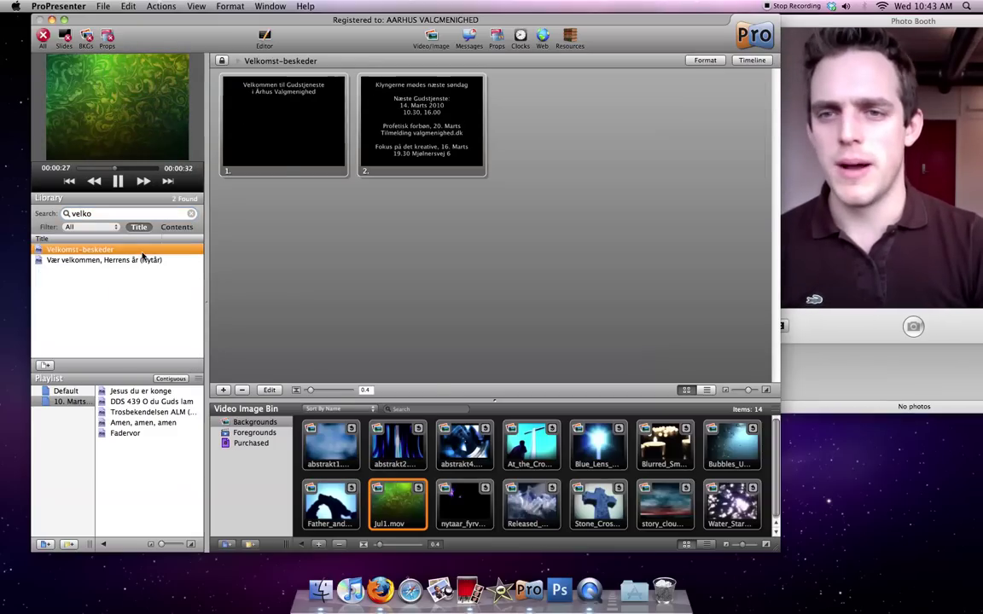
{"action": "left_click", "coordinate": [311, 162]}
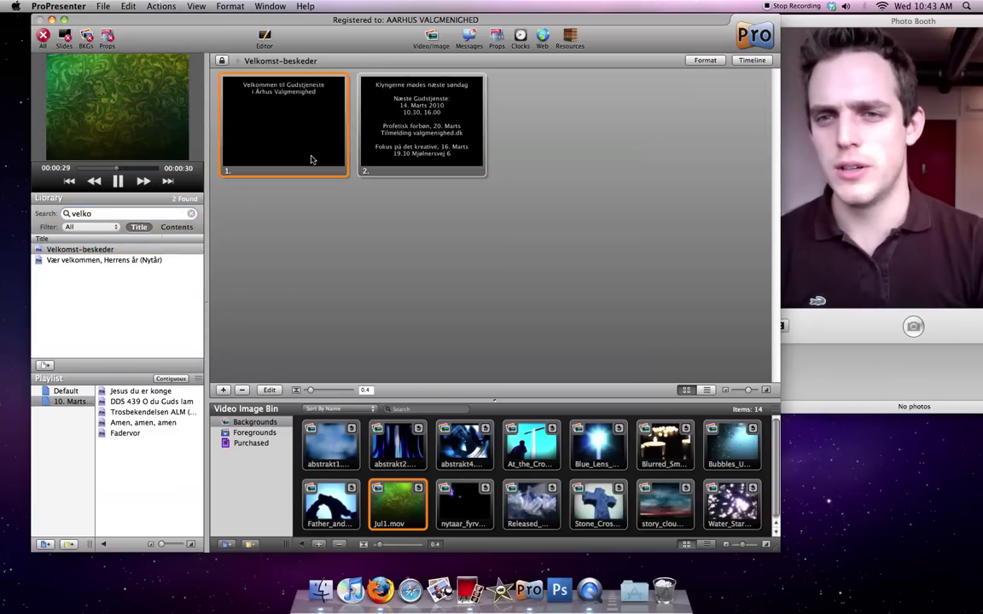
{"action": "left_click", "coordinate": [399, 148]}
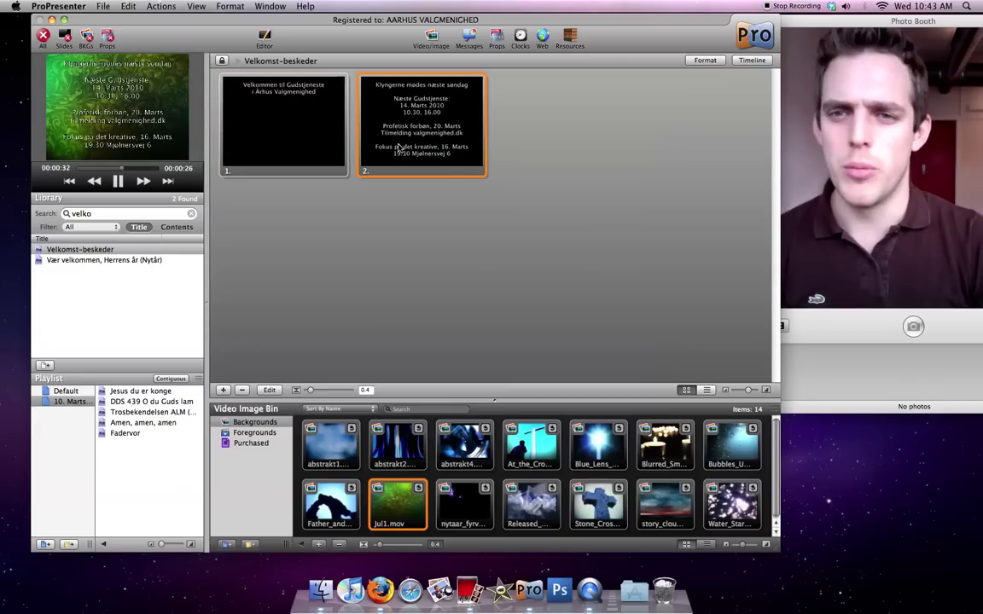
- Add Velkomst-beskeder as both the first and the last item of the playlist, and clear the library search
{"action": "left_click_drag", "start_coordinate": [117, 253], "coordinate": [137, 394]}
{"action": "left_click_drag", "start_coordinate": [79, 249], "coordinate": [142, 459]}
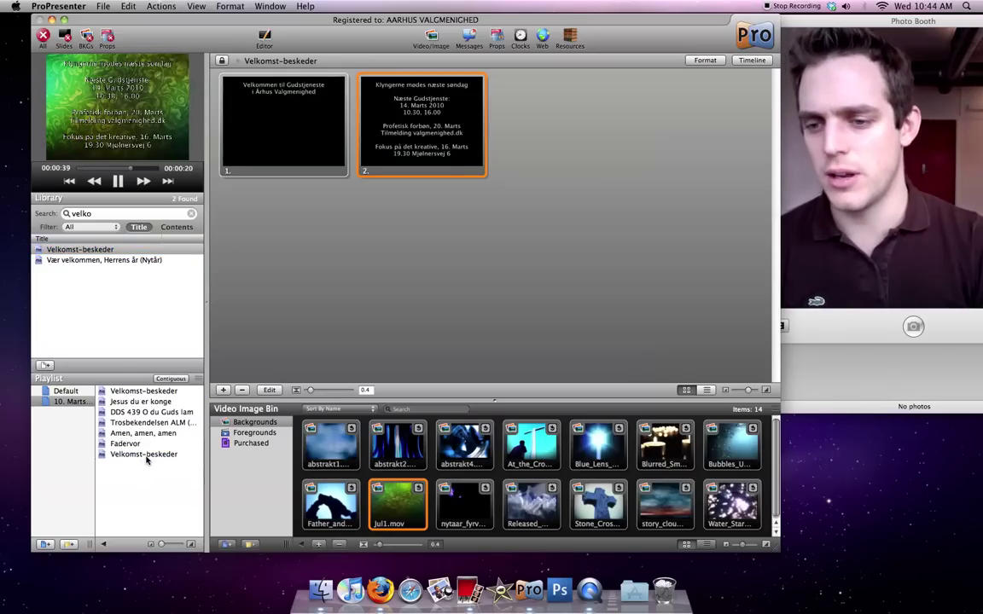
{"action": "left_click", "coordinate": [192, 214]}
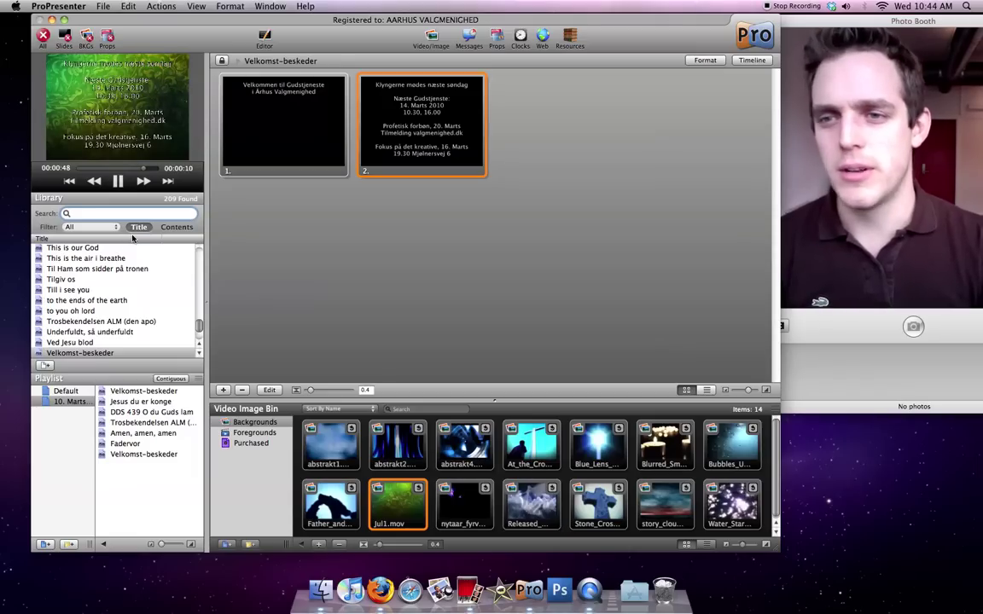
- Insert the blank "-------" presentation into the playlist after the first Velkomst-beskeder and before the last one
{"action": "scroll", "coordinate": [111, 299], "scroll_direction": "up", "scroll_amount": 15}
{"action": "left_click", "coordinate": [86, 248]}
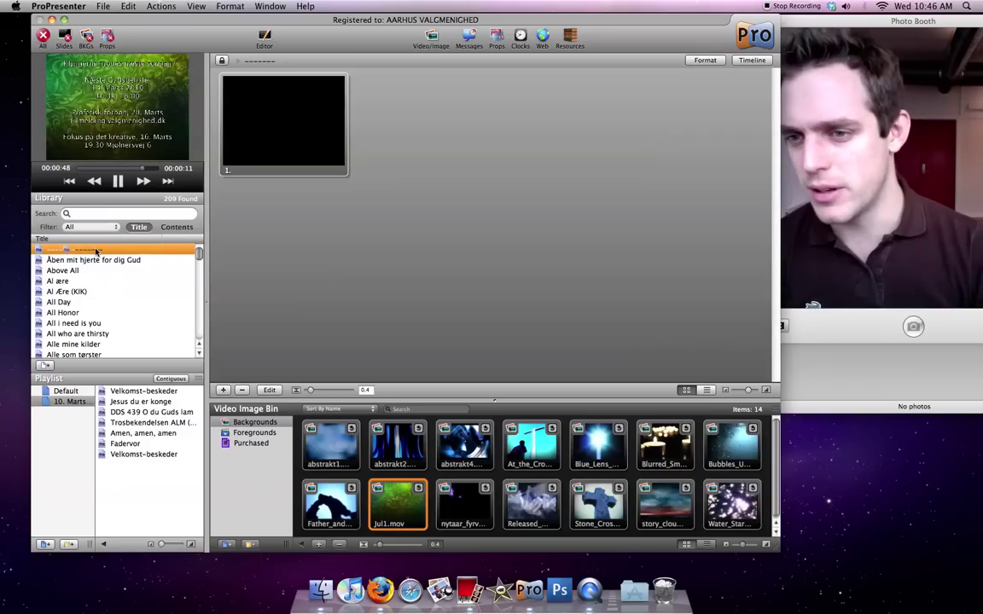
{"action": "left_click_drag", "start_coordinate": [153, 405], "coordinate": [157, 407]}
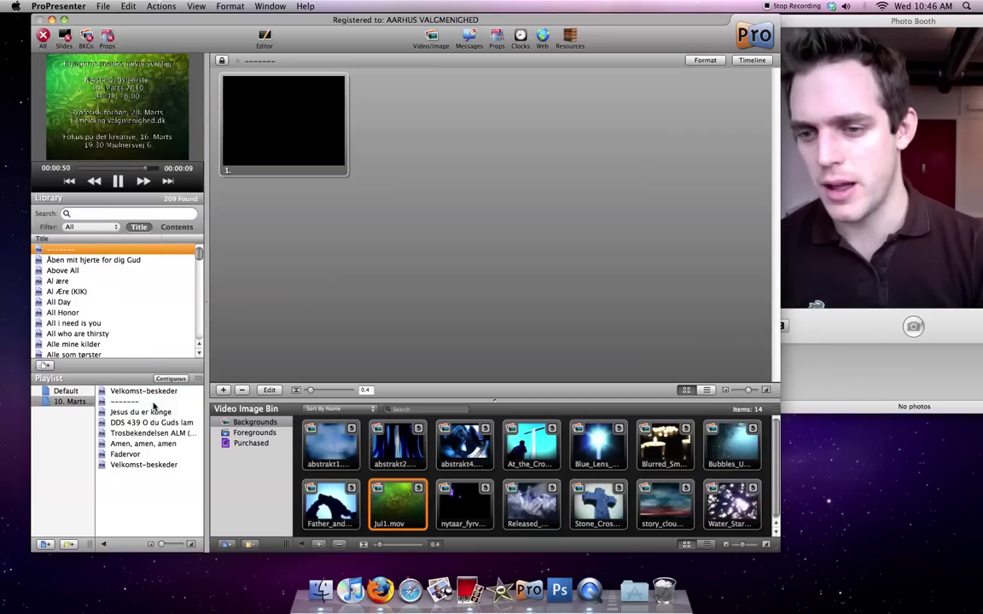
{"action": "left_click_drag", "start_coordinate": [60, 253], "coordinate": [144, 456]}
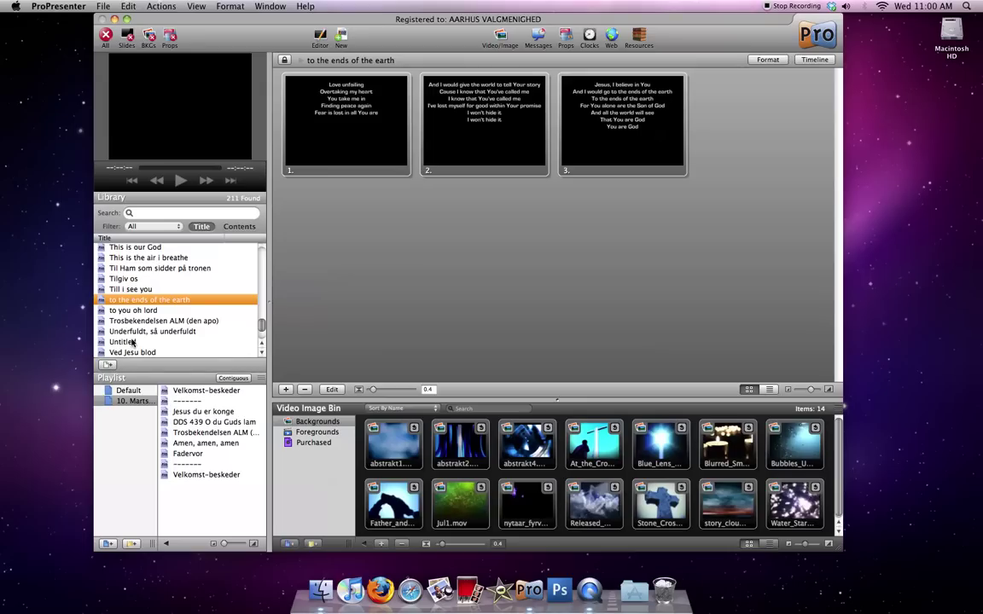
- Open the Untitled presentation from the library and show its TEXT slide
{"action": "left_click", "coordinate": [132, 342]}
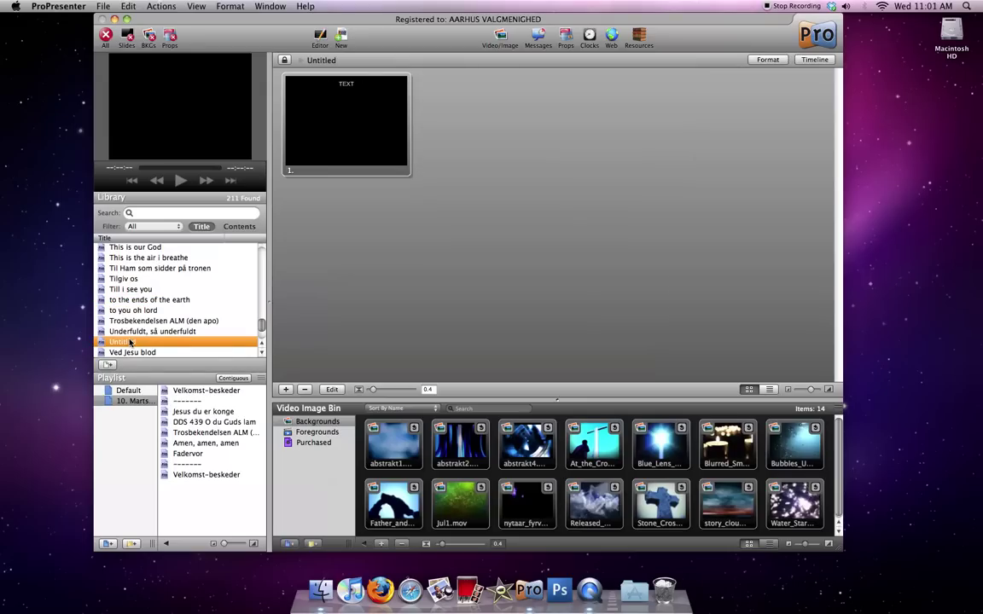
{"action": "left_click", "coordinate": [348, 158]}
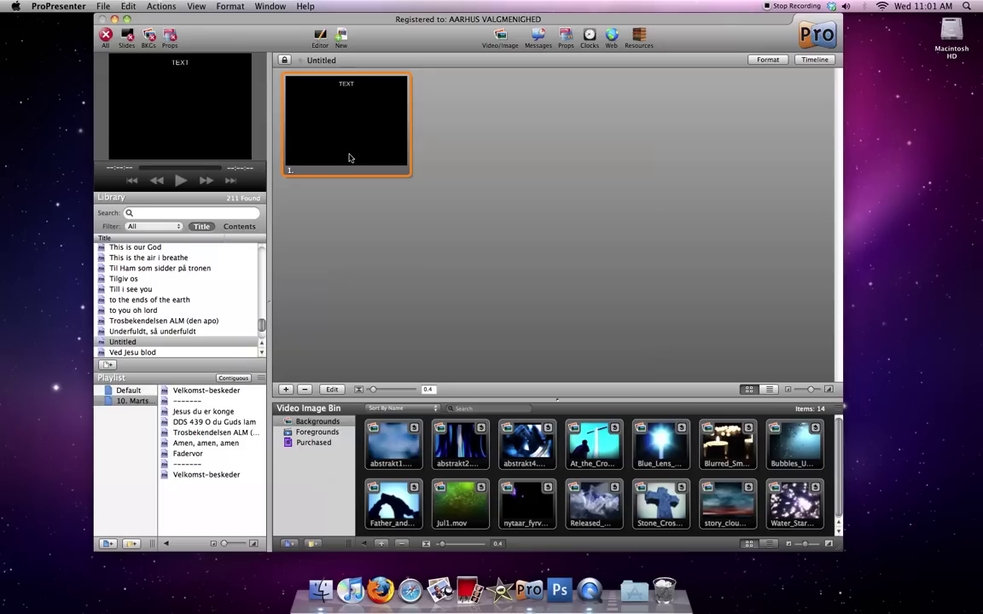
- Replace the placeholder text on the Untitled presentation's first slide with "Ny sang" and a second line "sæodf æd"
{"action": "left_click", "coordinate": [331, 390]}
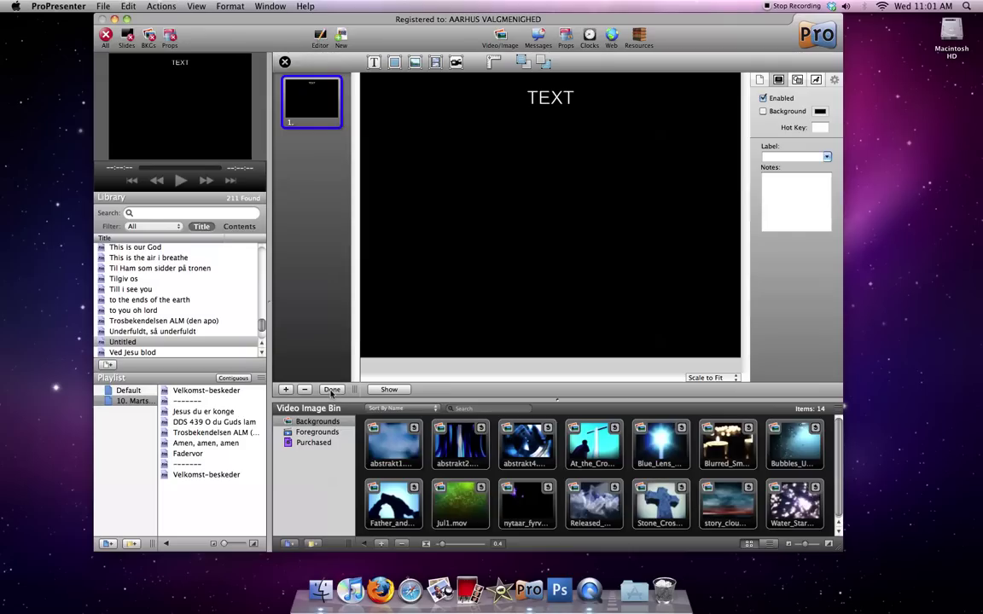
{"action": "left_click", "coordinate": [546, 98]}
{"action": "double_click", "coordinate": [546, 98]}
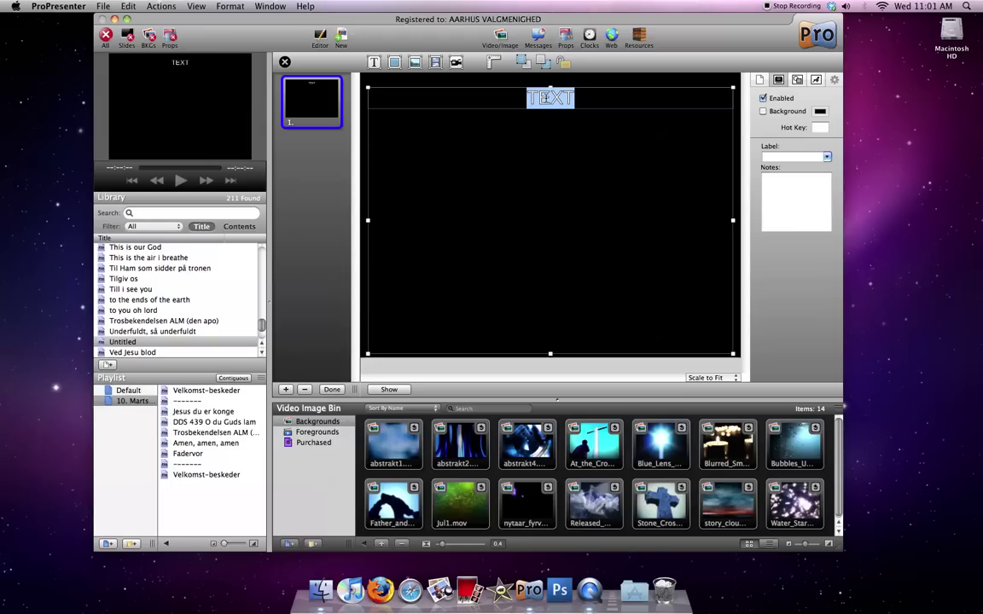
{"action": "type", "text": "Ny sang"}
{"action": "key", "text": "Return"}
{"action": "type", "text": "D"}
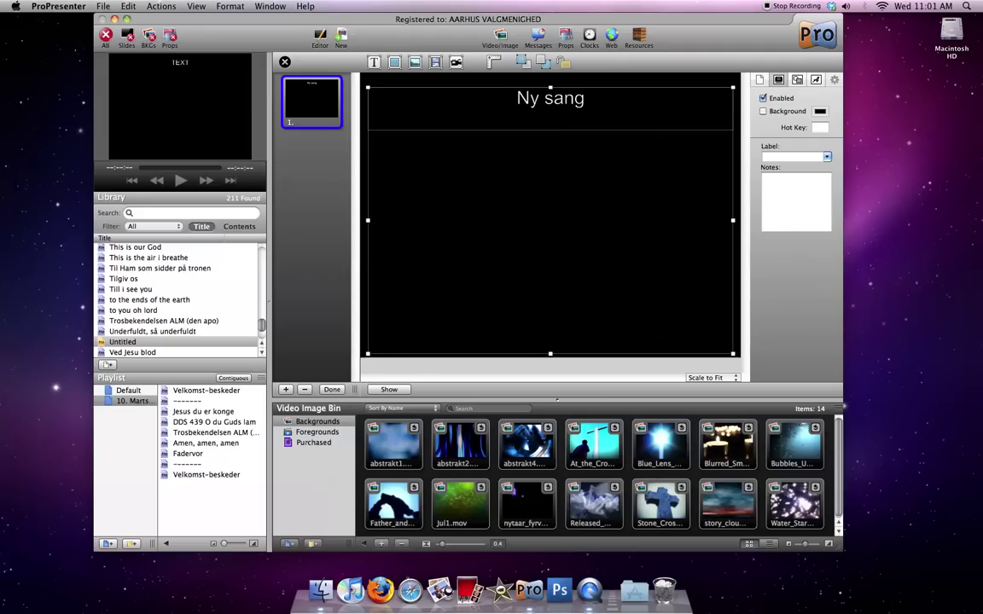
{"action": "type", "text": "æodf æd"}
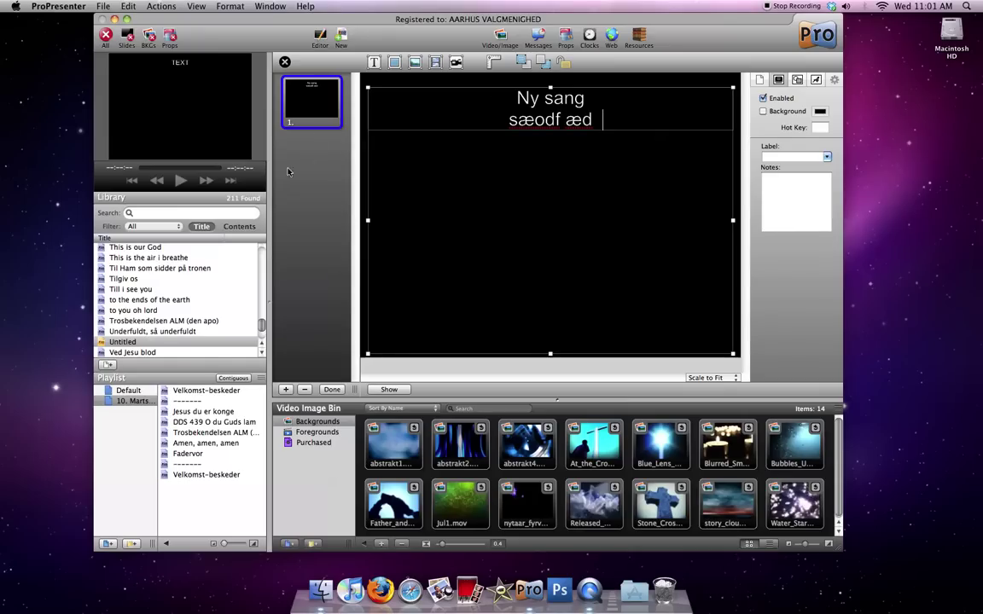
- Add two new slides with placeholder text after the first slide and finish editing the presentation
{"action": "left_click", "coordinate": [287, 389]}
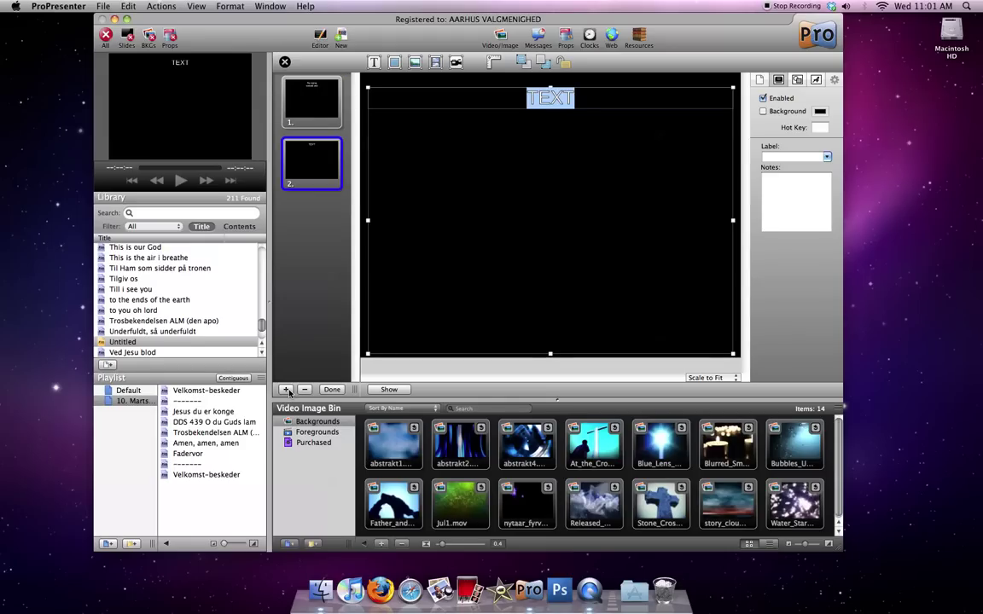
{"action": "left_click", "coordinate": [287, 389]}
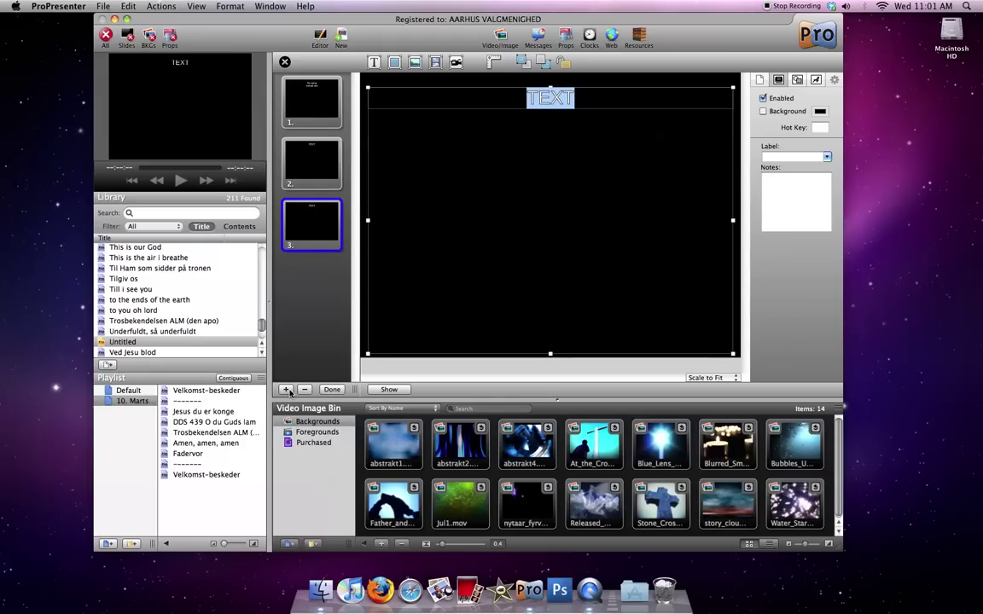
{"action": "left_click", "coordinate": [331, 390]}
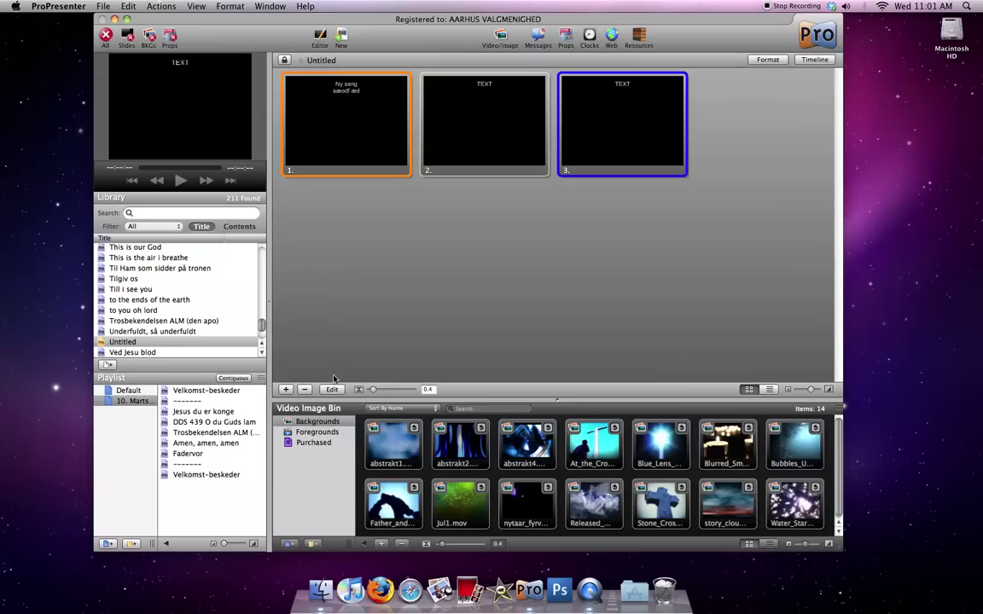
- Select Untitled in the library, show its slides from the first through the third, and return to slide 1
{"action": "left_click", "coordinate": [193, 343]}
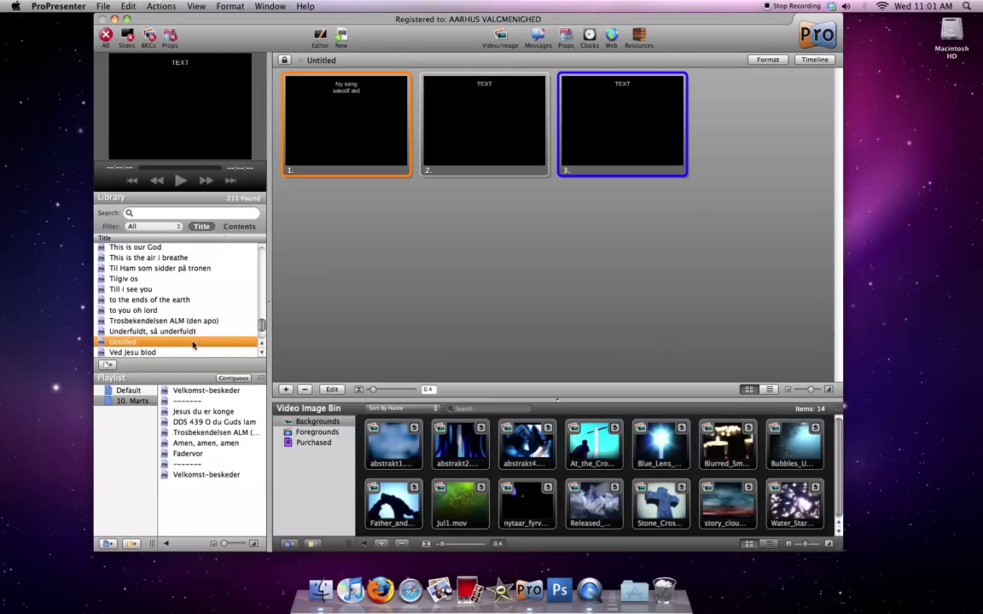
{"action": "left_click", "coordinate": [350, 160]}
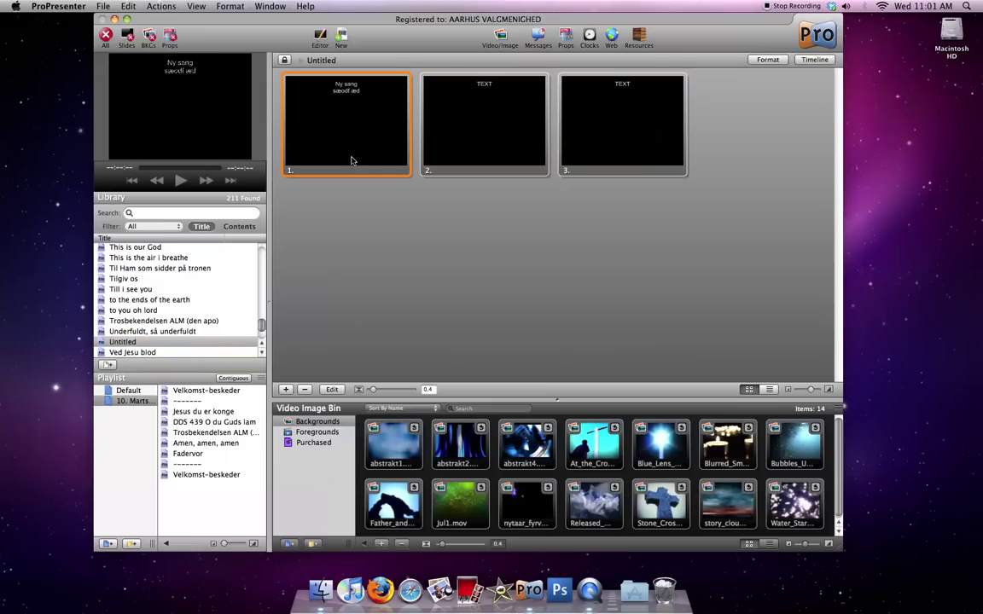
{"action": "key", "text": "Right"}
{"action": "key", "text": "Right"}
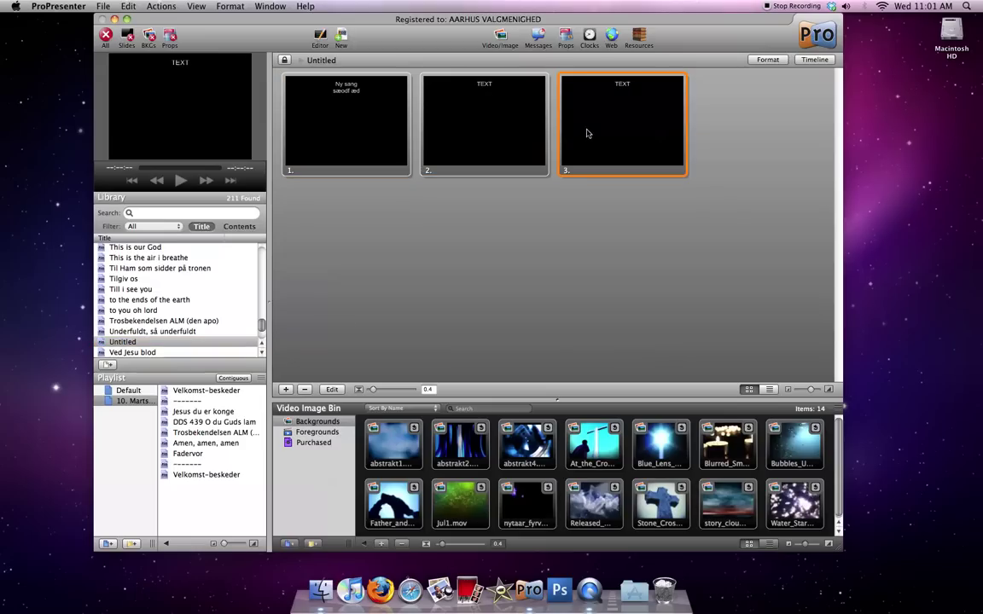
{"action": "left_click", "coordinate": [375, 139]}
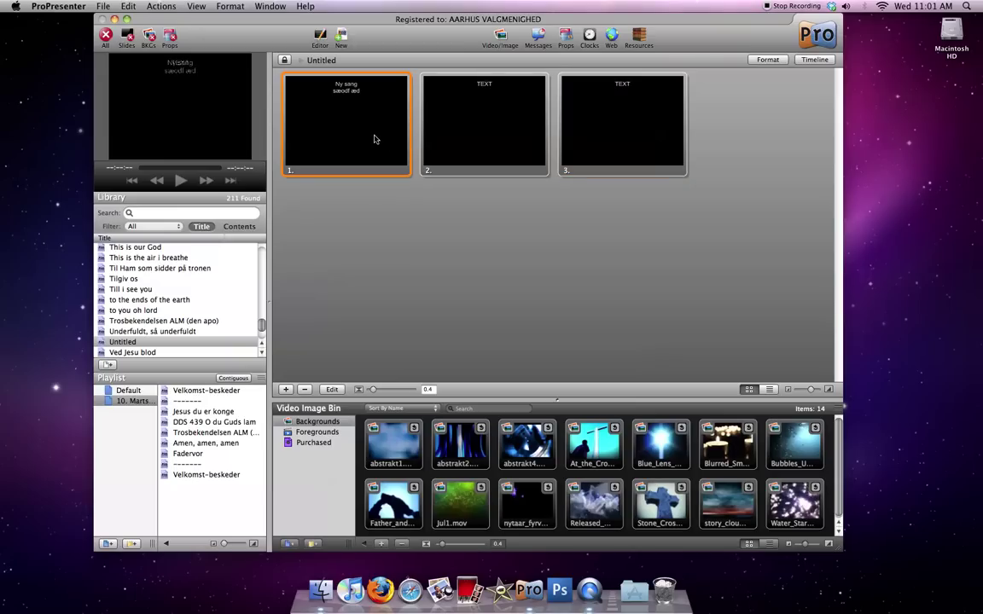
- Rename the Untitled presentation in the library, starting the new name with "Test"
{"action": "left_click", "coordinate": [131, 342]}
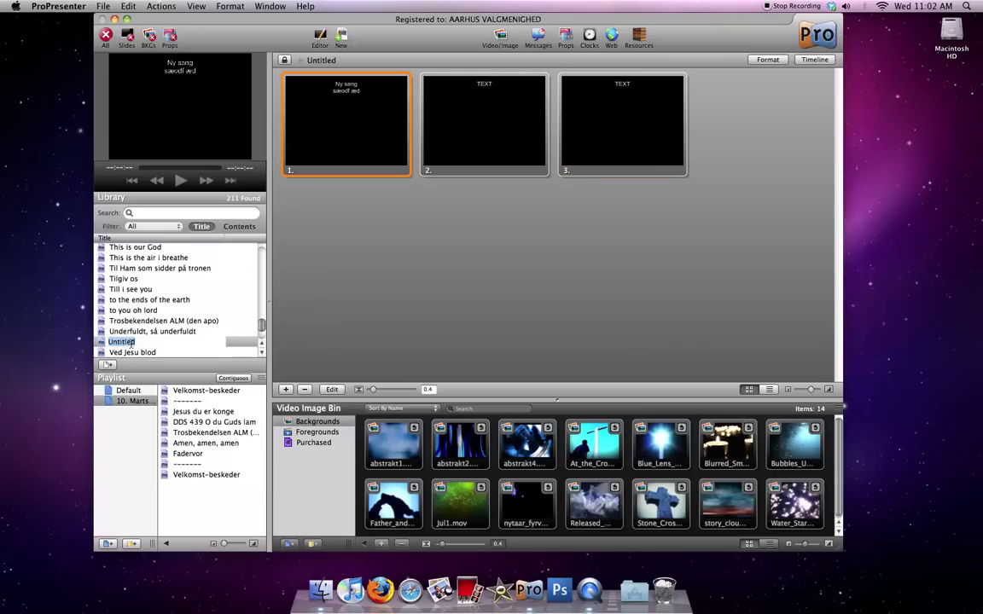
{"action": "type", "text": "Test"}
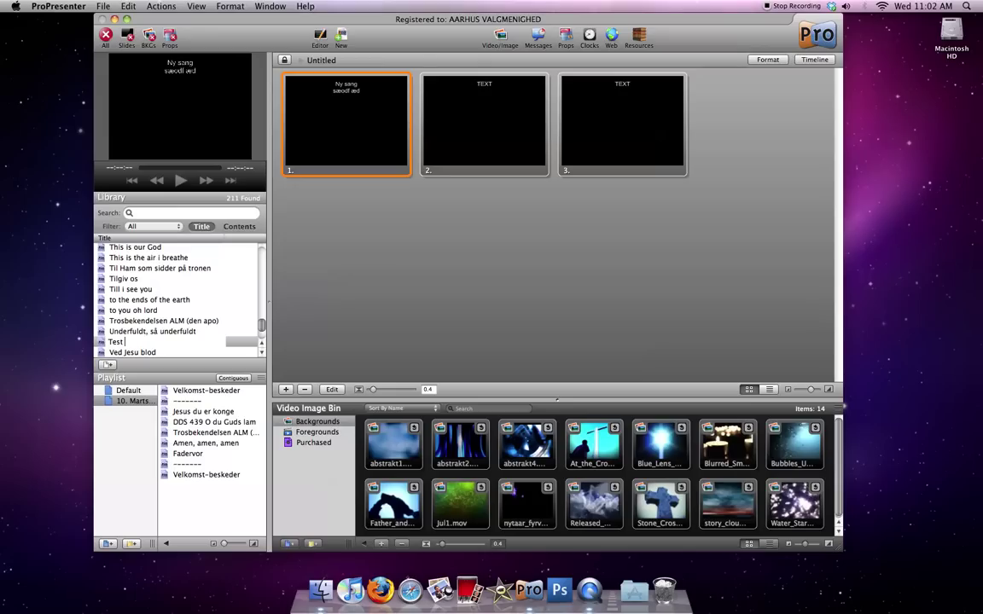